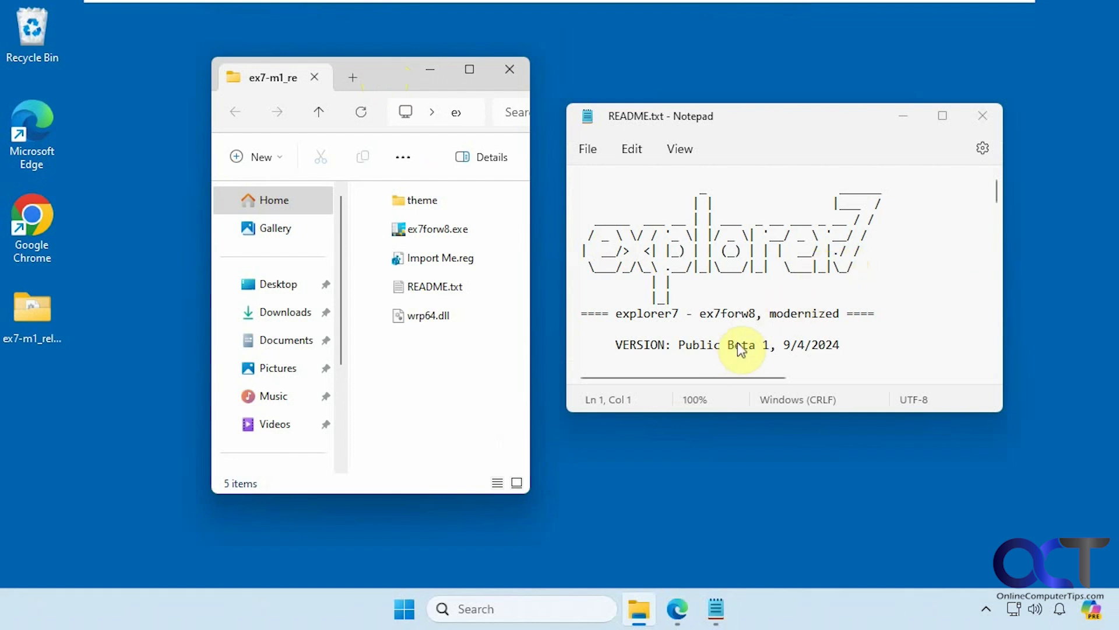
Make the README.txt Notepad window taller and scroll down to the INSTALL INSTRUCTIONS section
drag(754, 411, 753, 533)
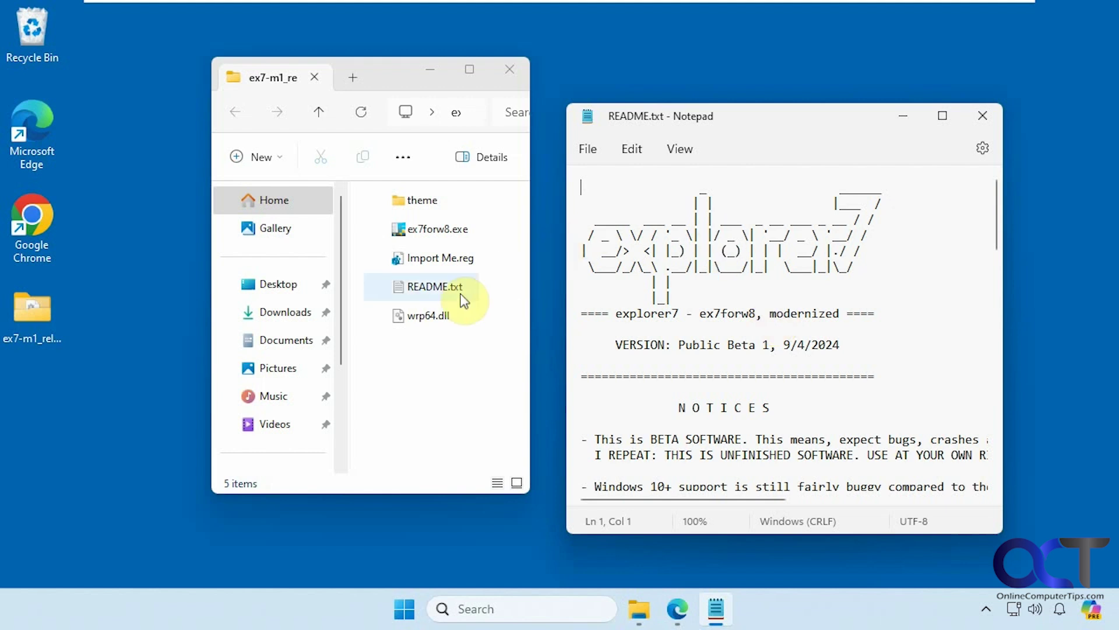
scroll(801, 280, down, 2)
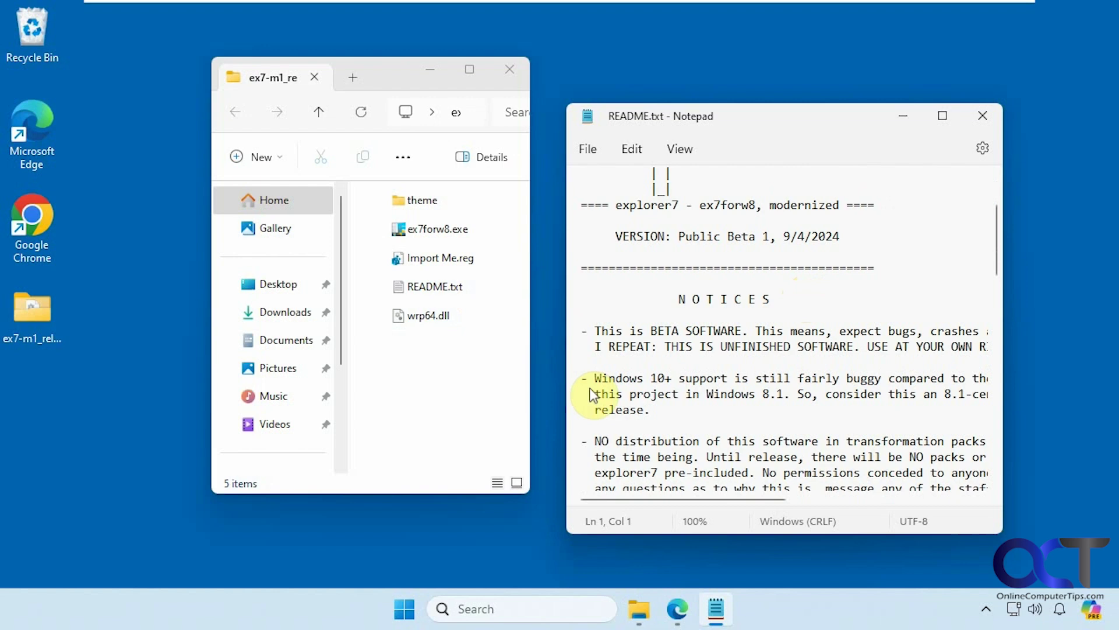
scroll(800, 359, down, 7)
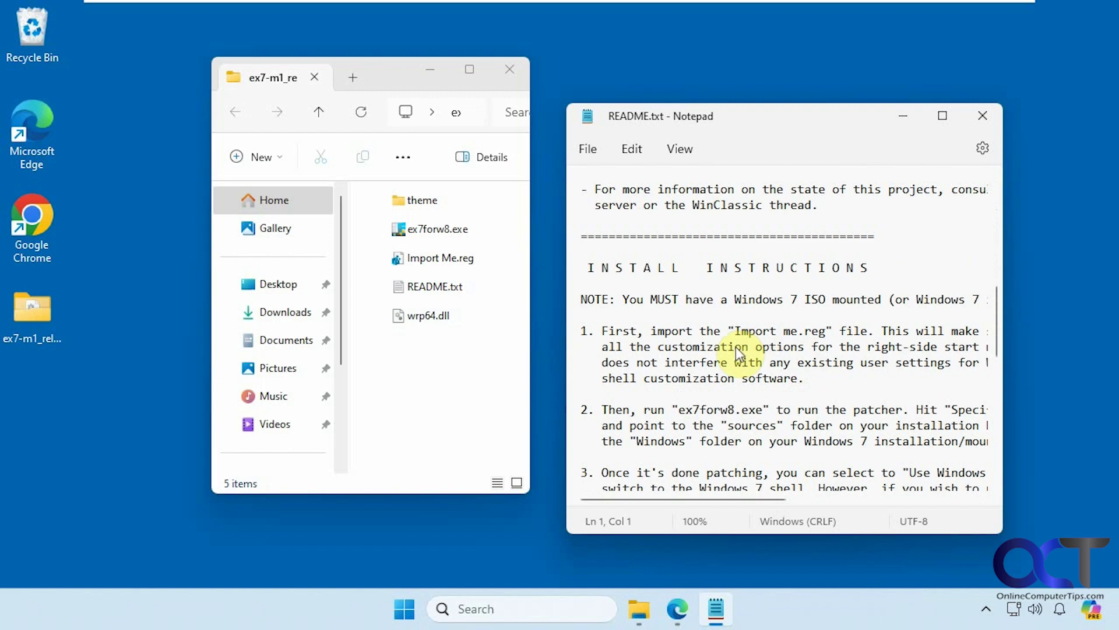
Merge Import Me.reg into the registry, approving the Run, UAC and Registry Editor prompts
click(450, 260)
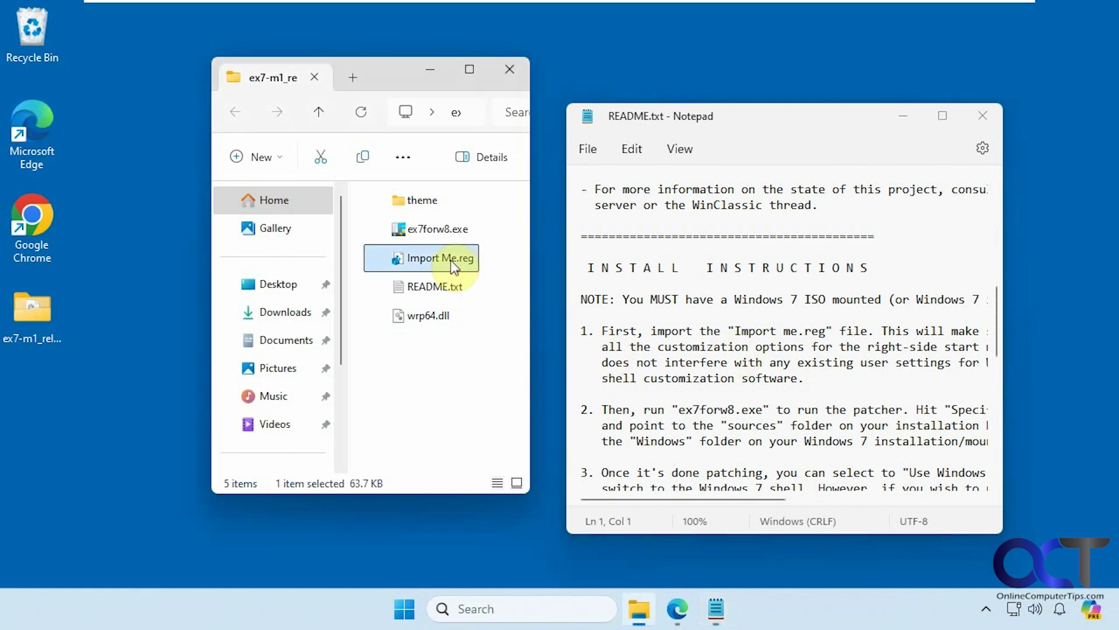
double_click(450, 260)
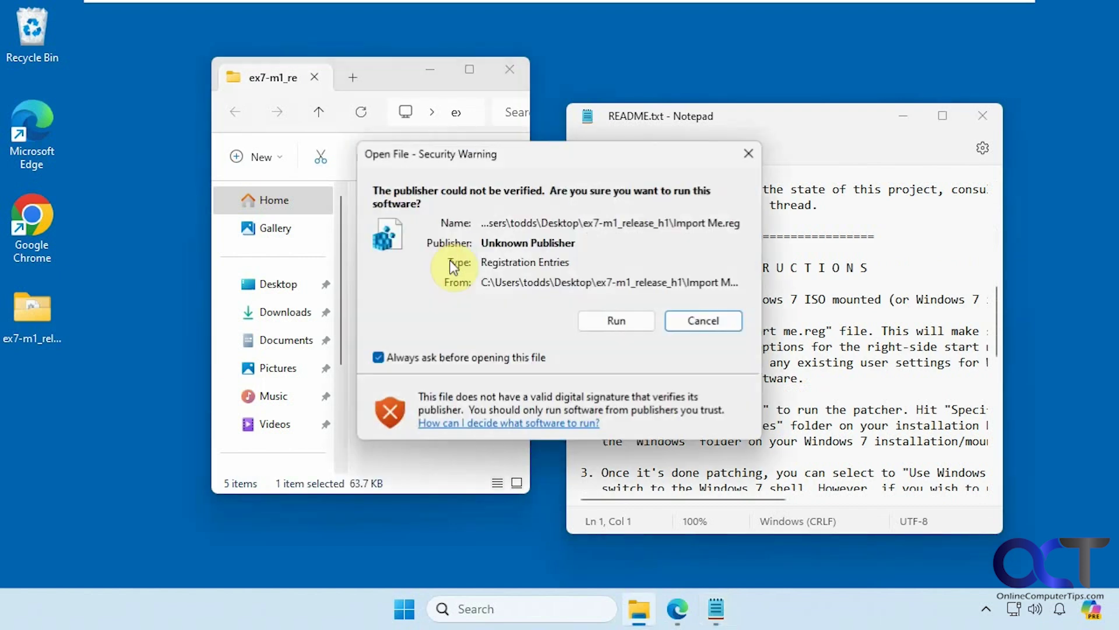
click(614, 320)
click(486, 443)
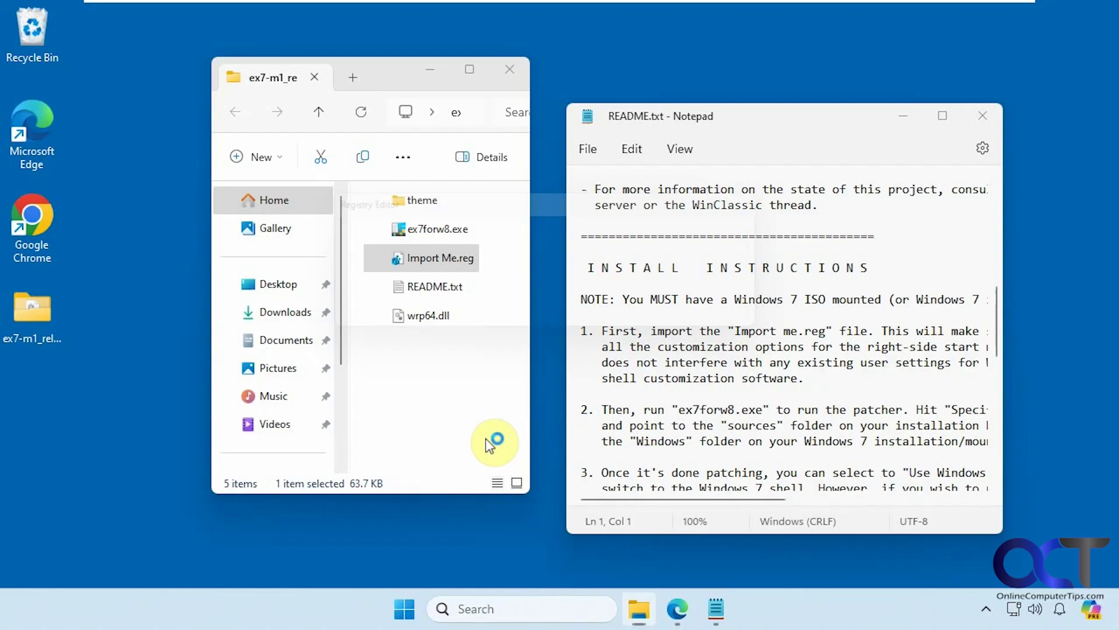
click(698, 320)
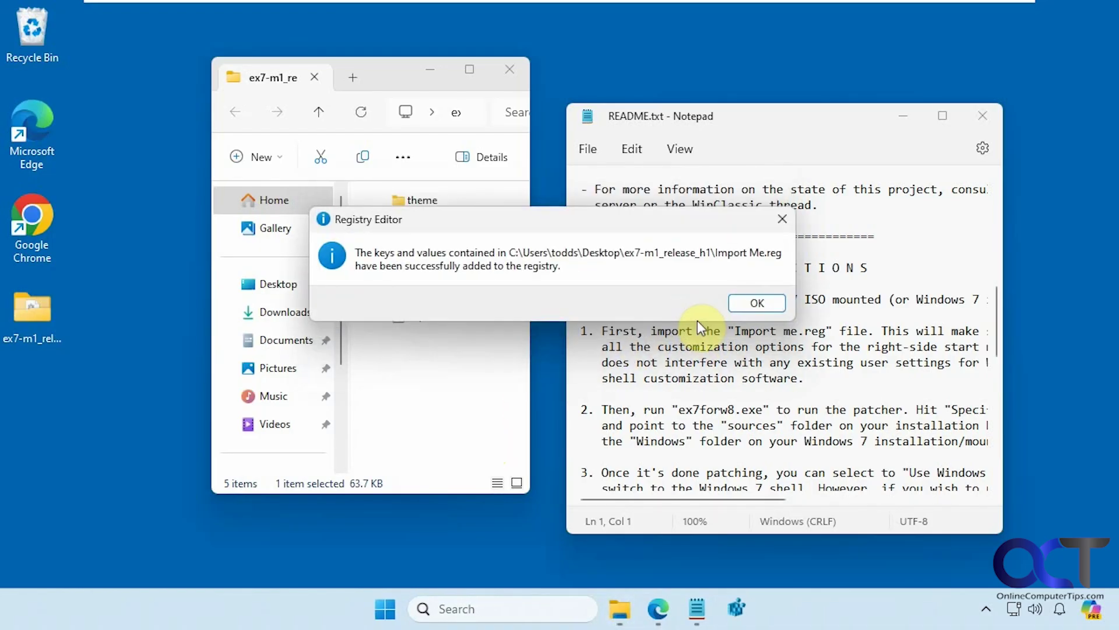
click(752, 301)
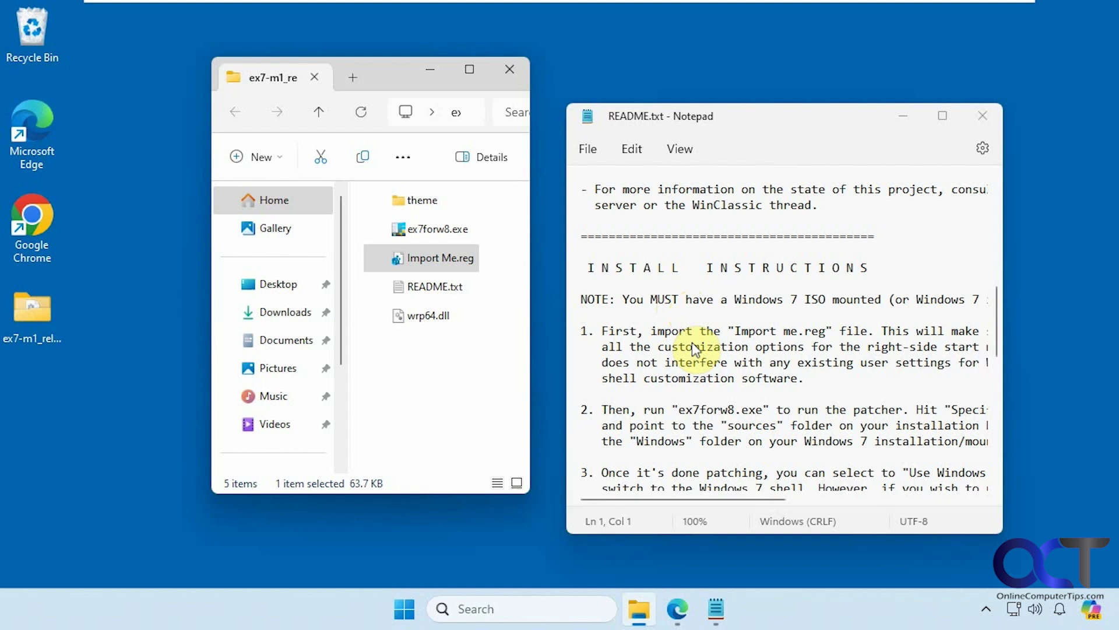
In a new File Explorer tab, check This PC for the mounted Windows 7 DVD
click(352, 79)
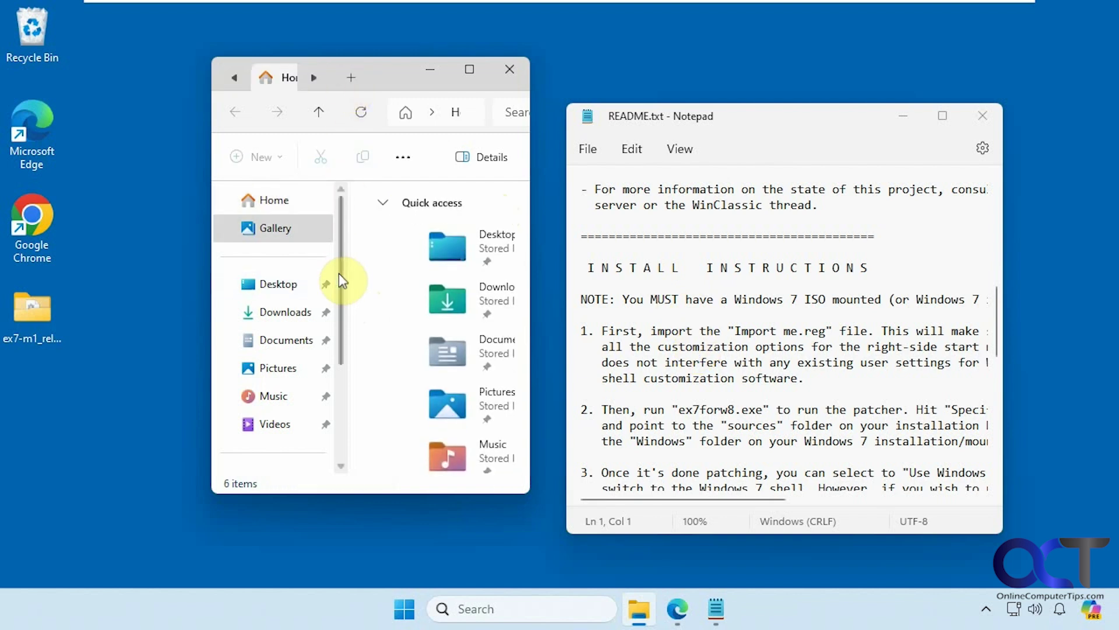
drag(339, 275, 333, 306)
click(282, 423)
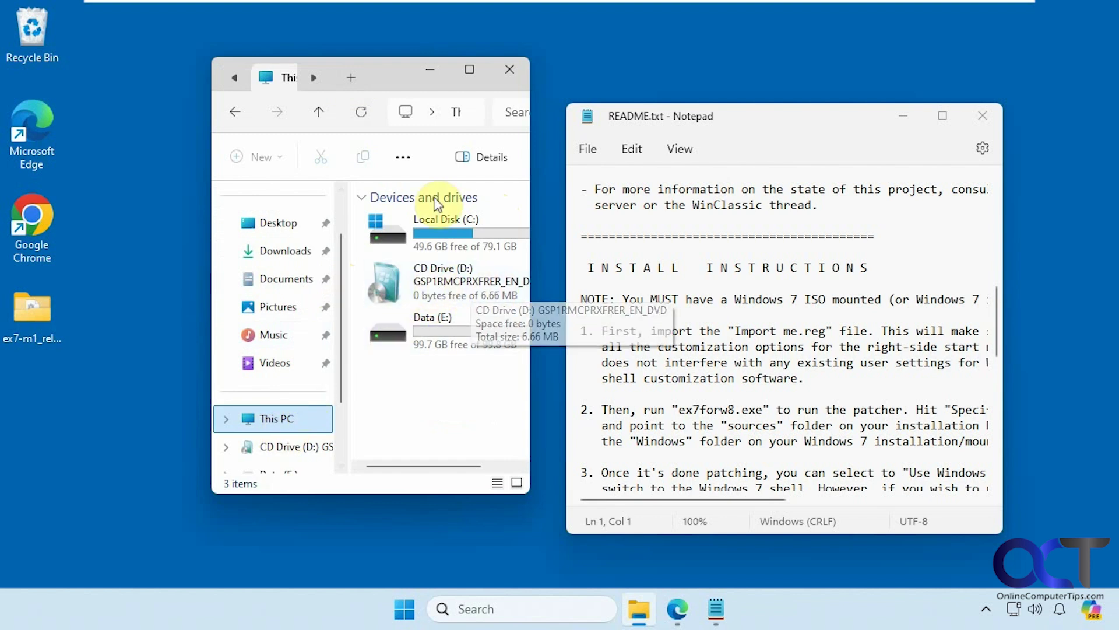
Back in the ex7 release folder tab, run ex7forw8.exe anyway and approve the UAC prompt
click(236, 78)
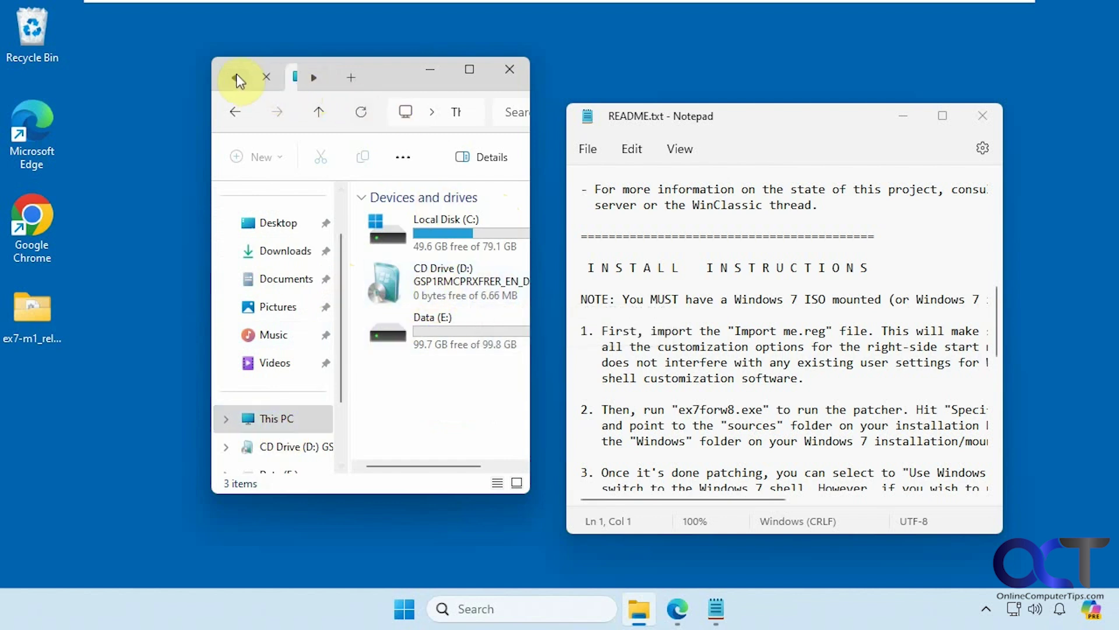
click(275, 79)
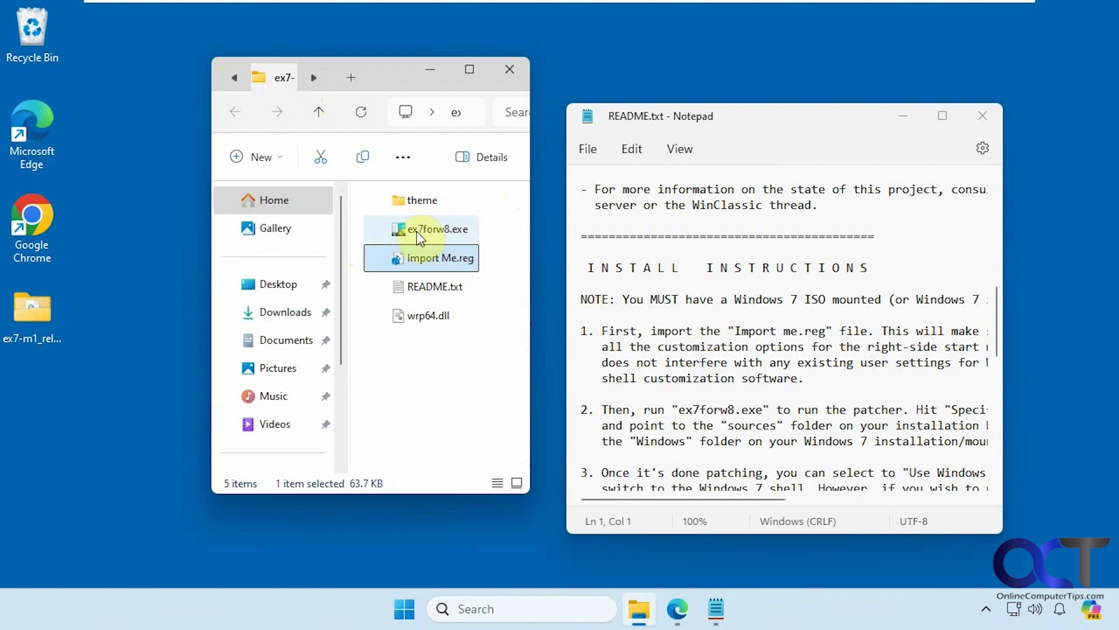
double_click(434, 232)
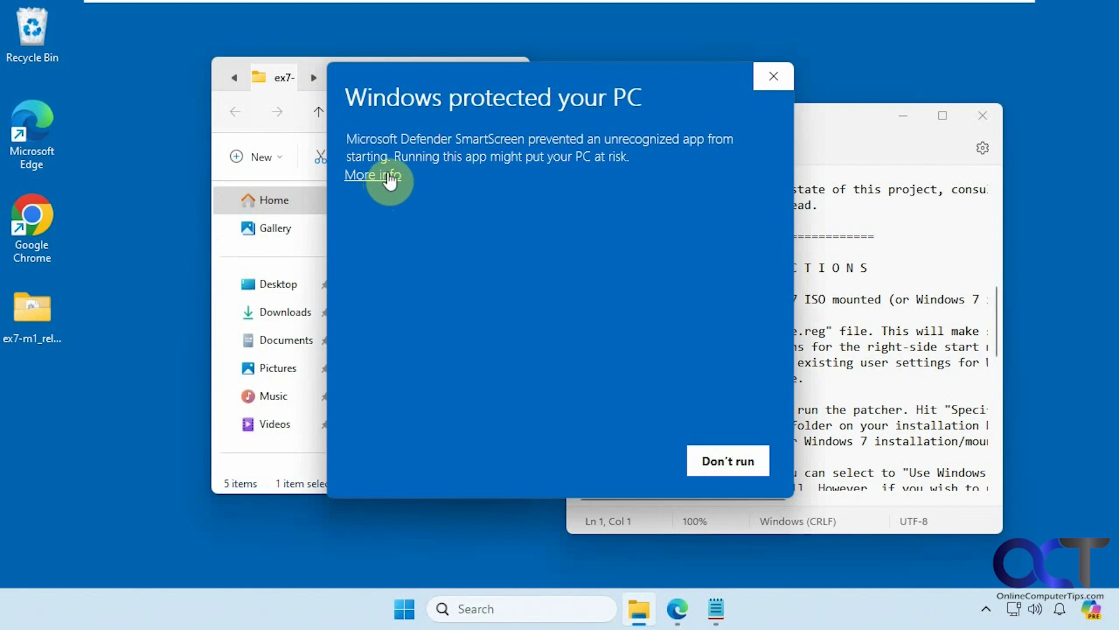
click(389, 176)
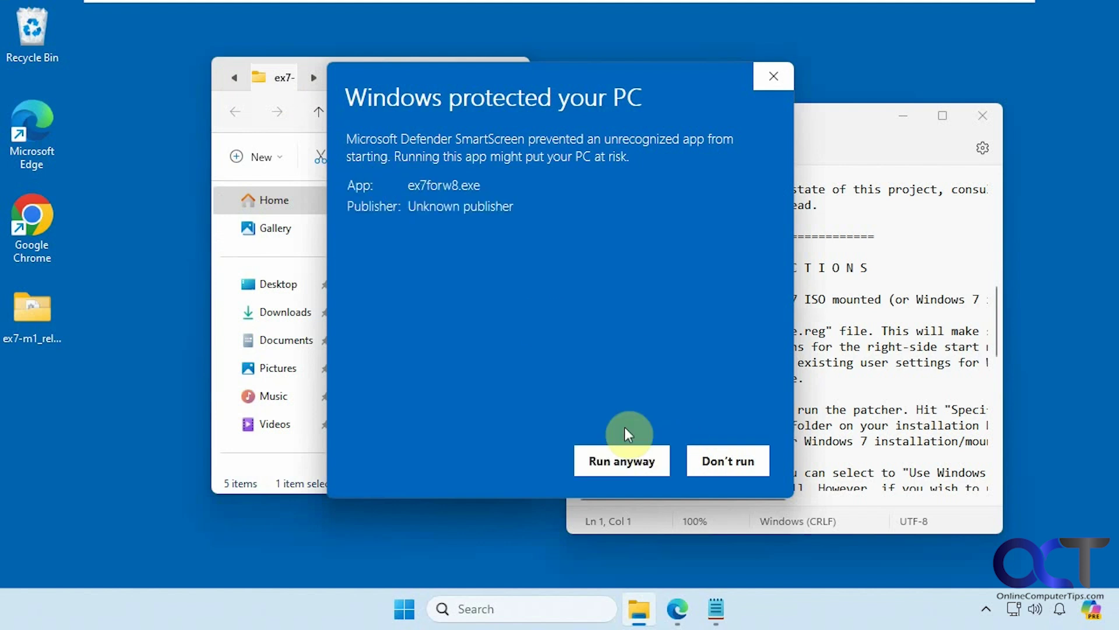
click(618, 461)
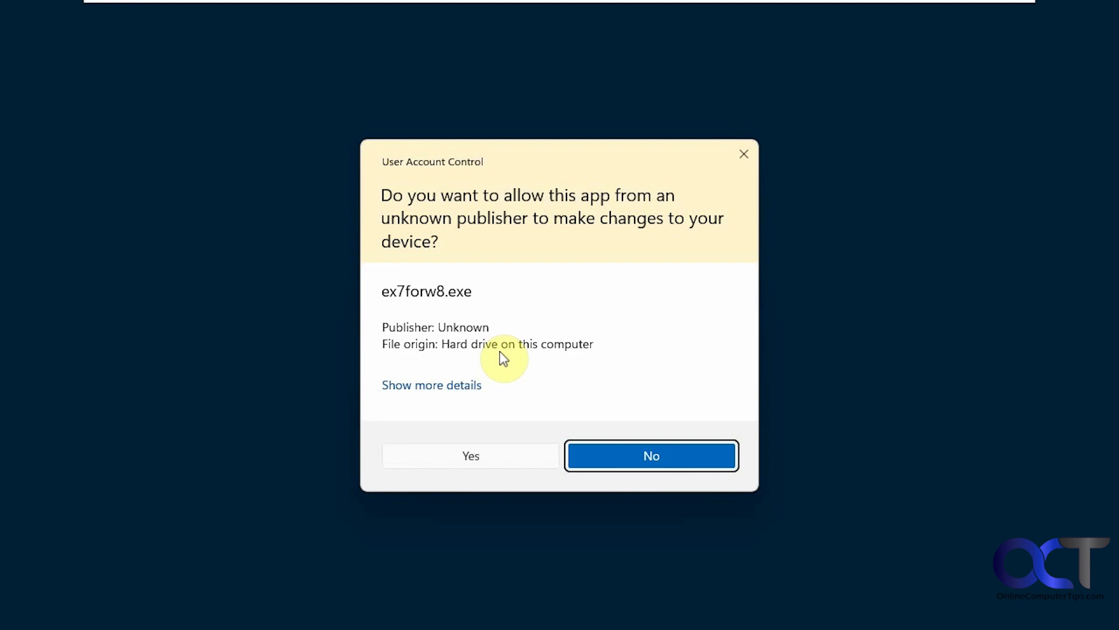
click(491, 456)
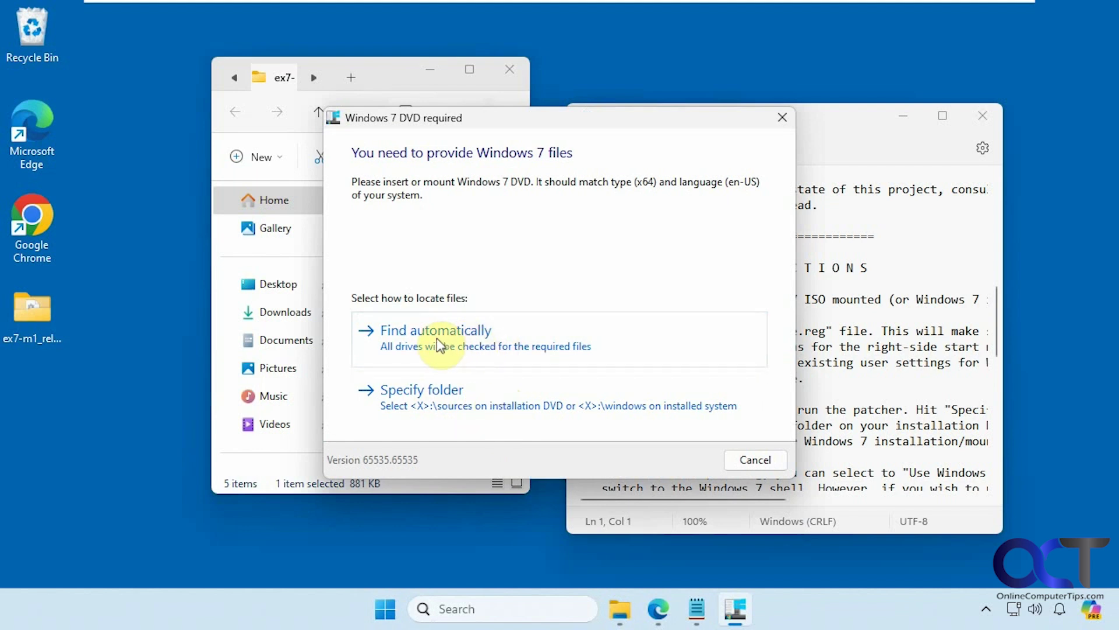
Find the Windows 7 files automatically, then switch the shell to Windows 7 explorer
click(466, 345)
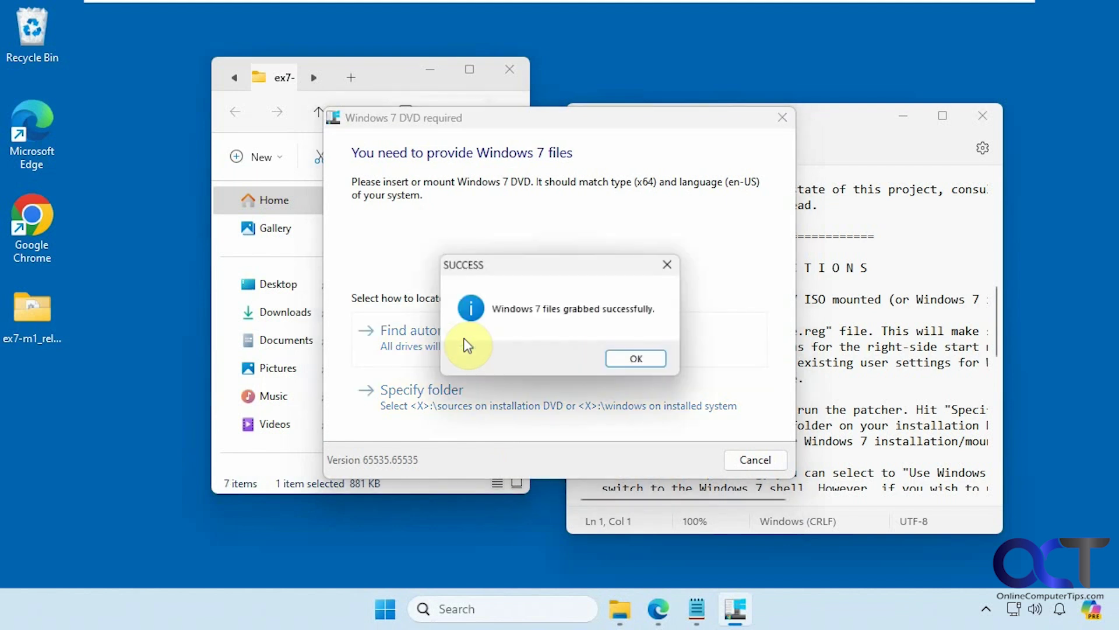
click(641, 360)
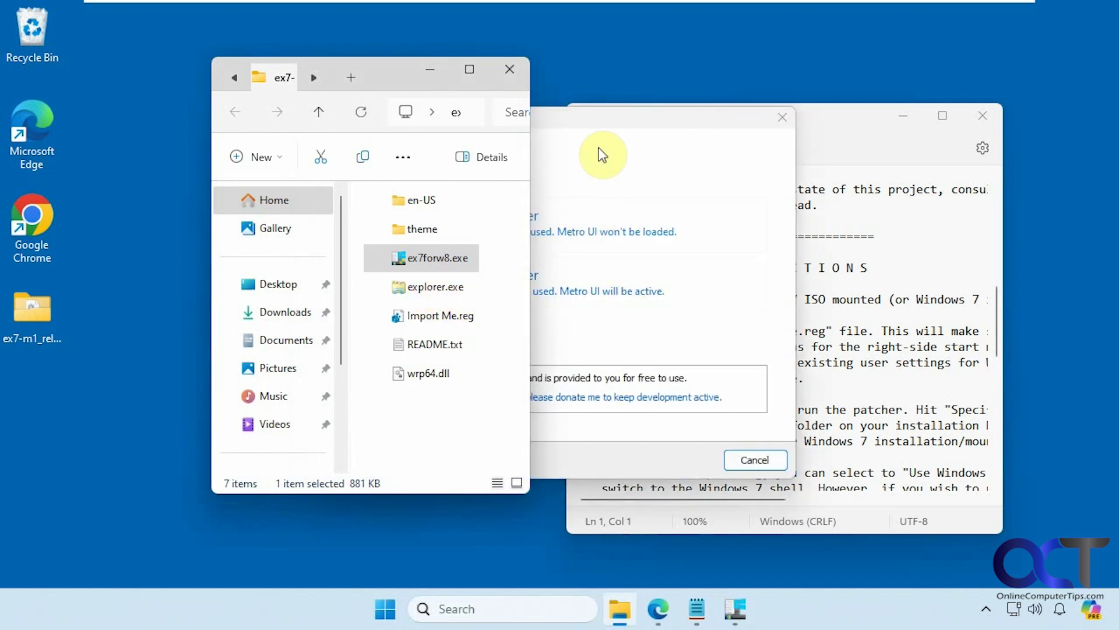
click(611, 123)
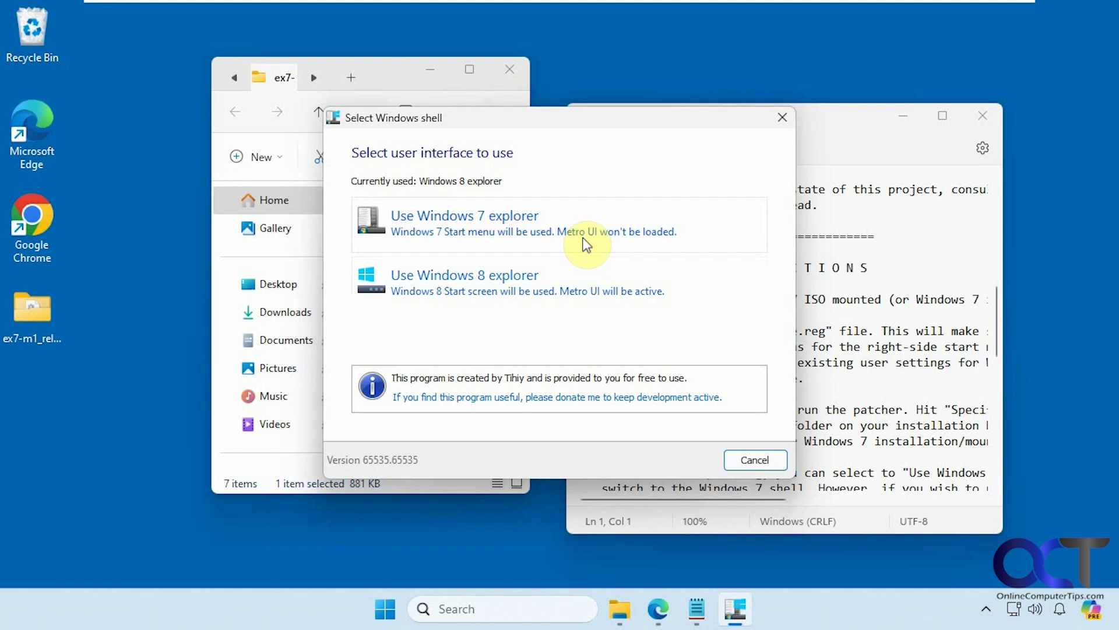
click(437, 232)
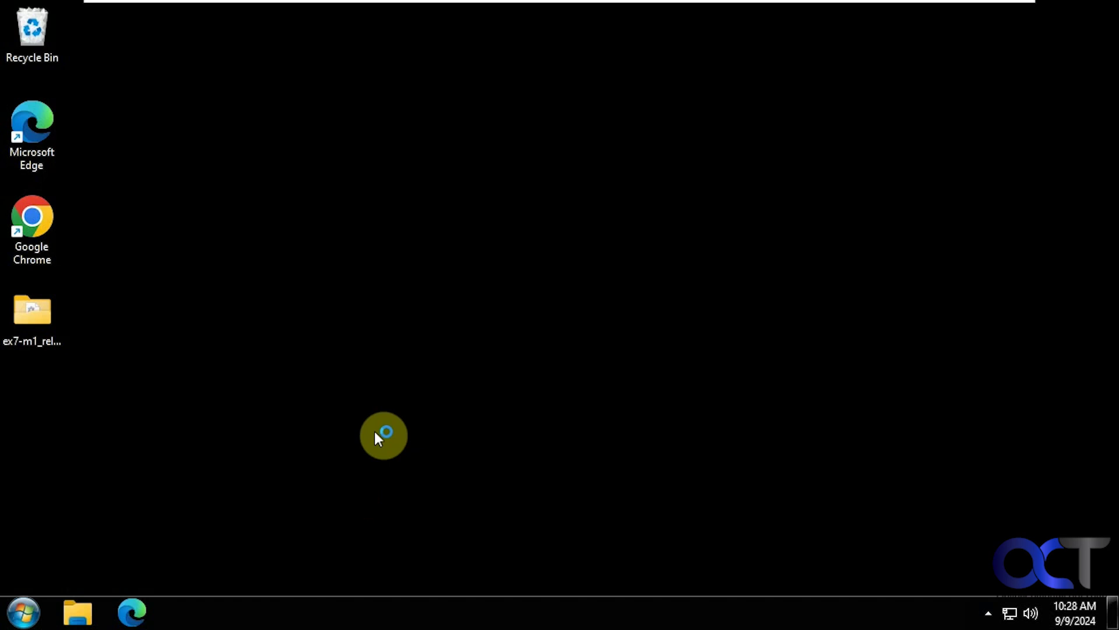
click(32, 609)
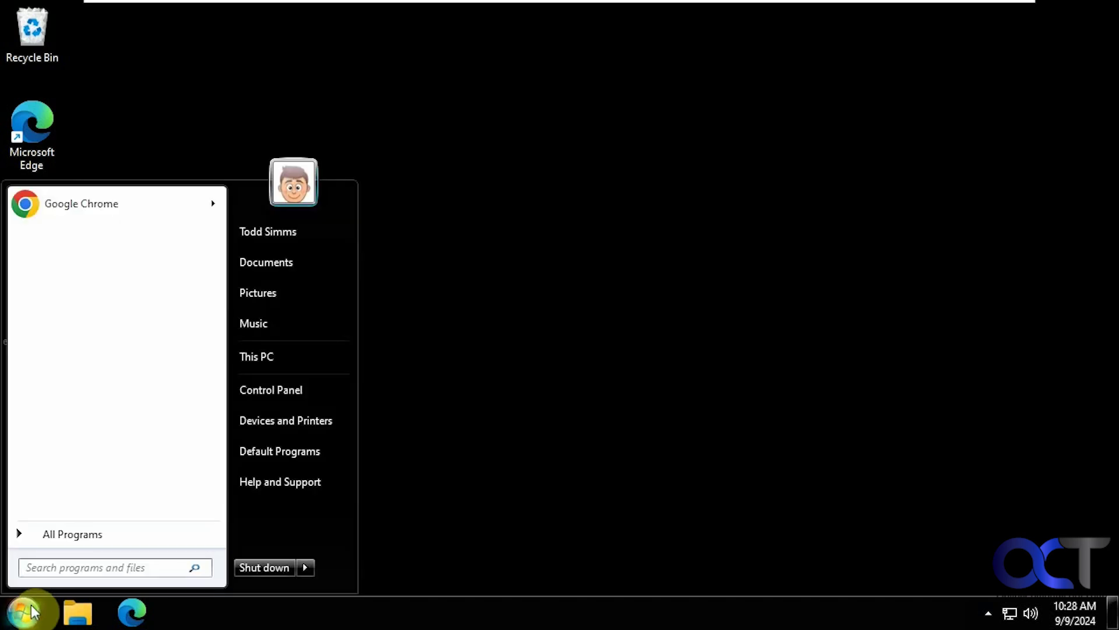
click(64, 535)
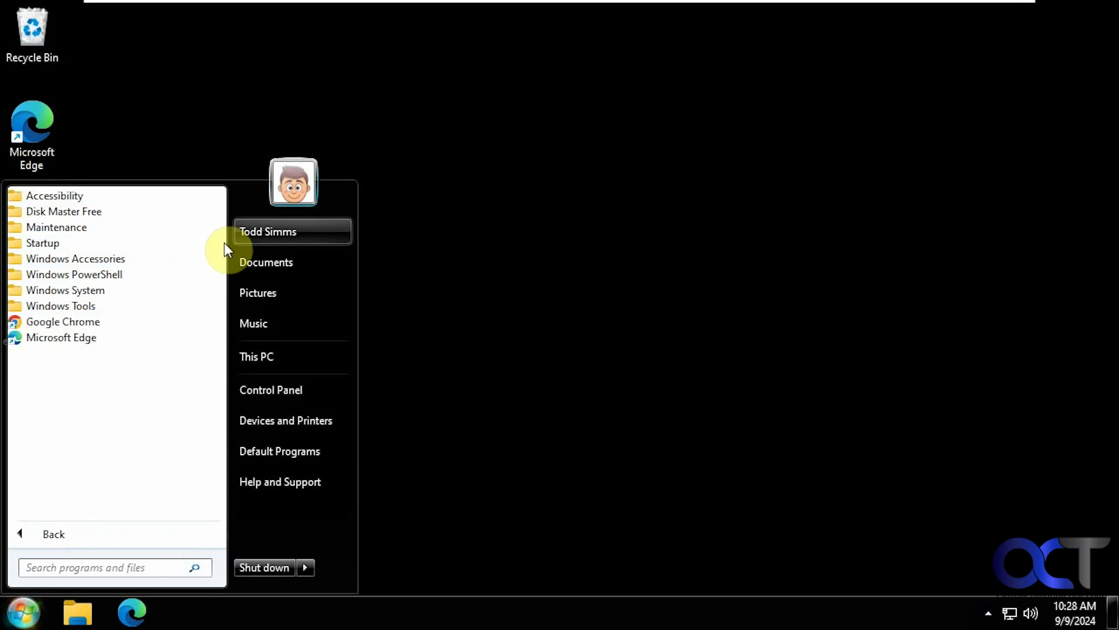
click(282, 259)
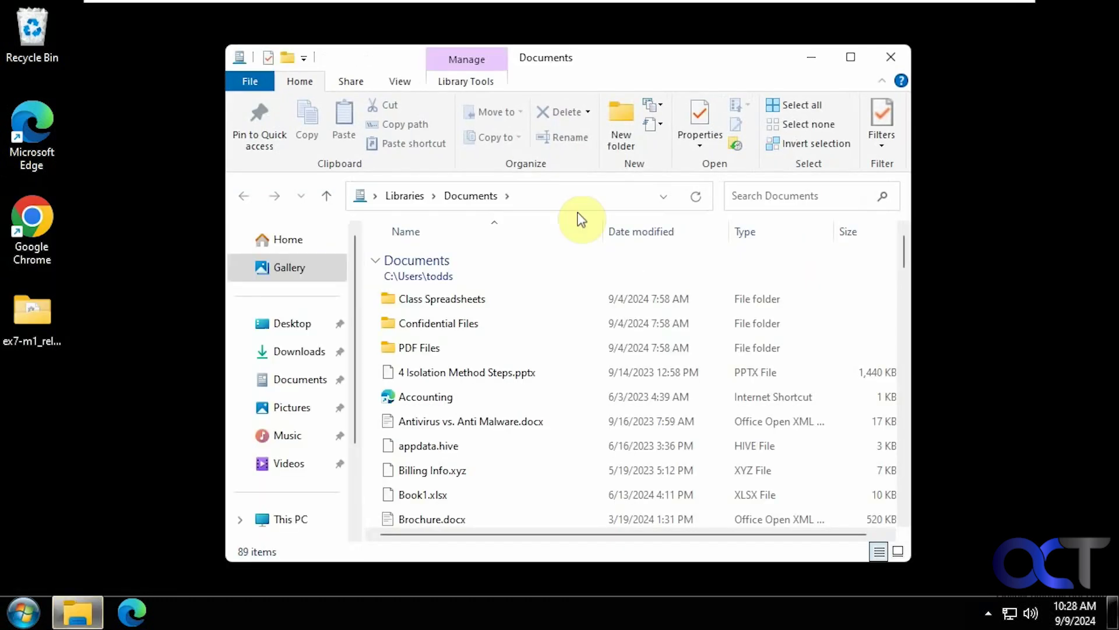
click(891, 56)
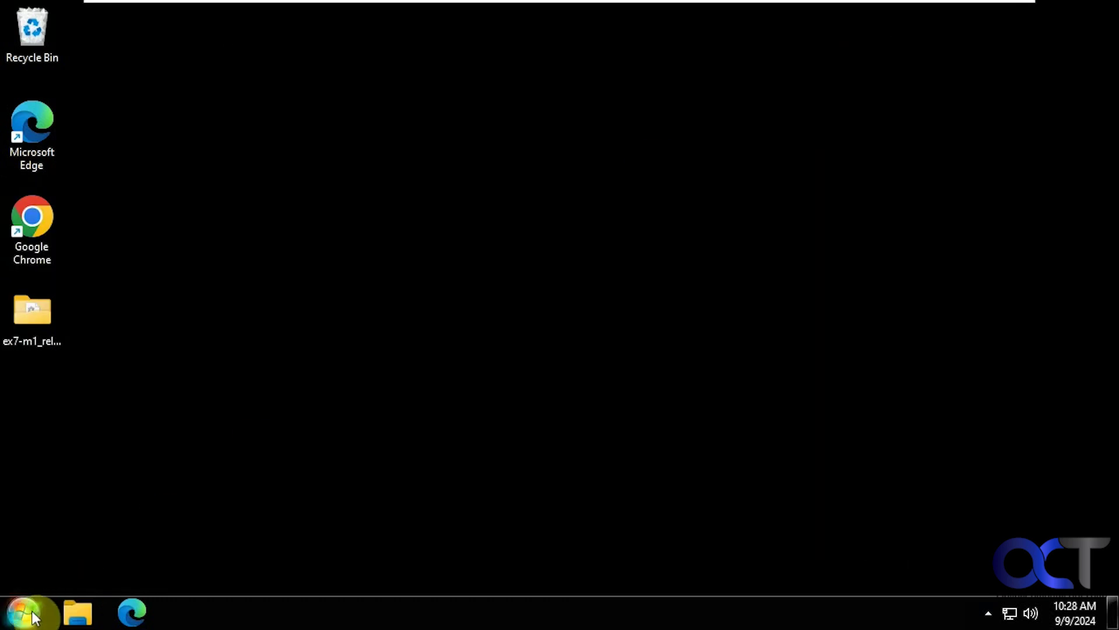
click(31, 610)
click(289, 387)
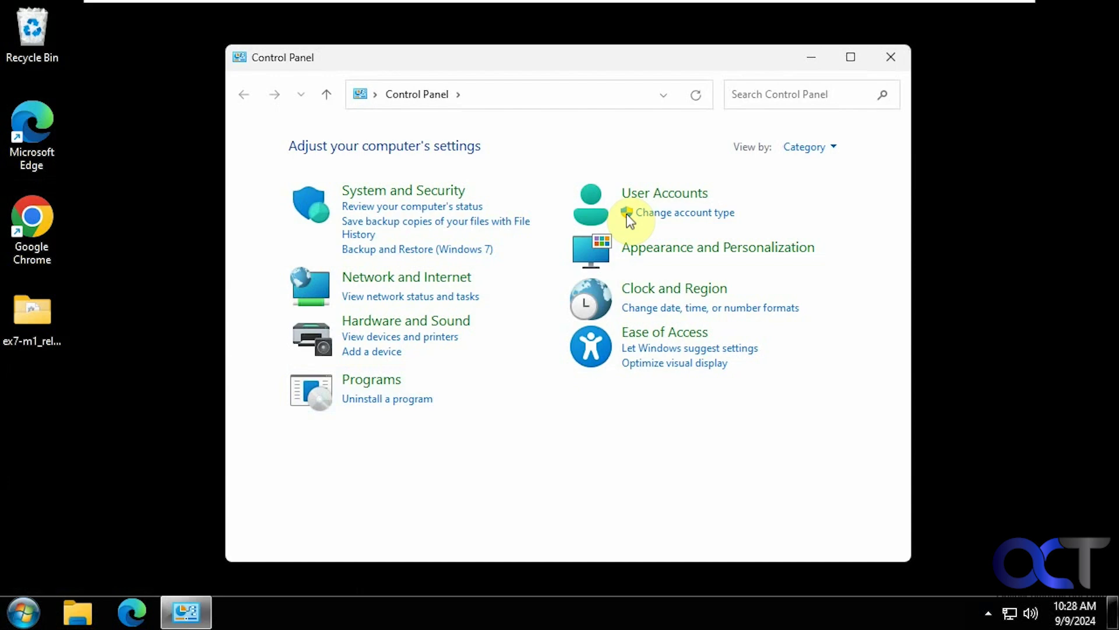
click(890, 58)
click(25, 615)
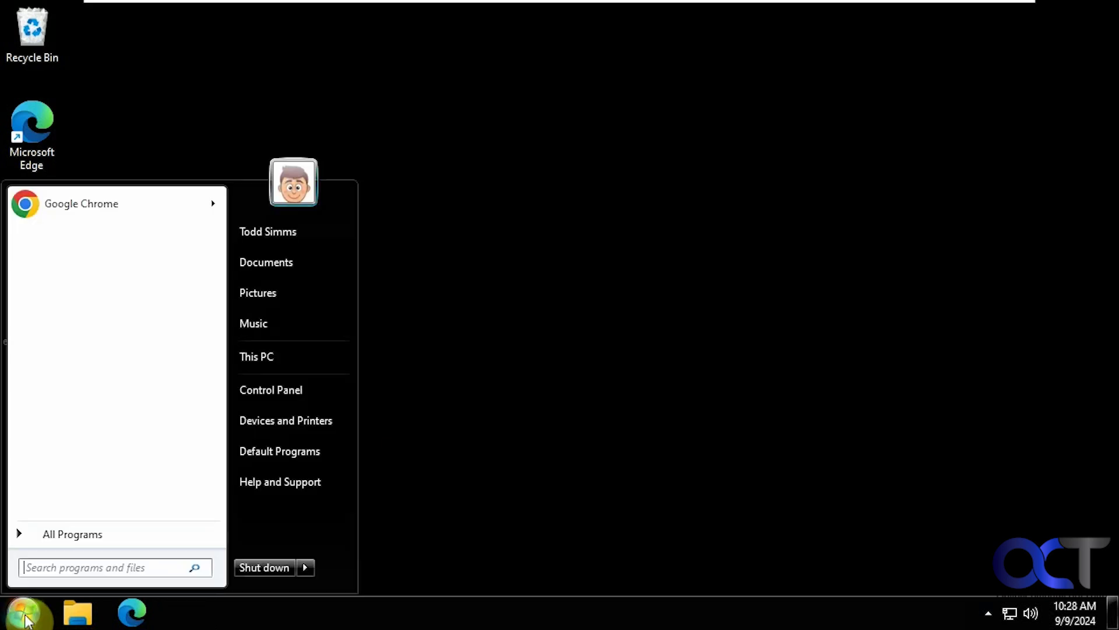
click(277, 349)
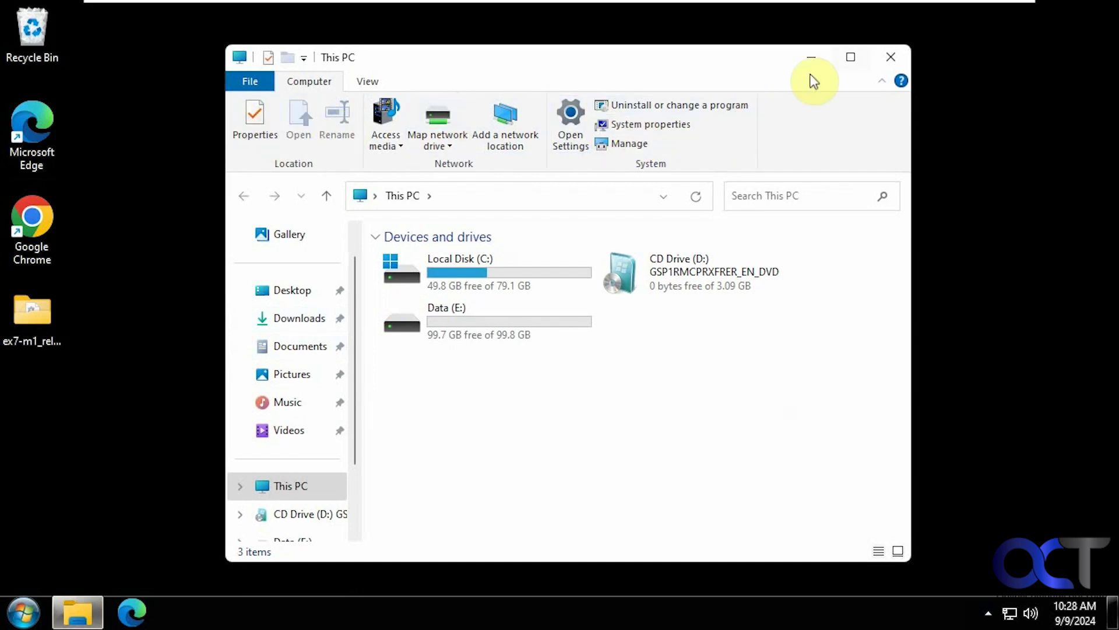
click(889, 57)
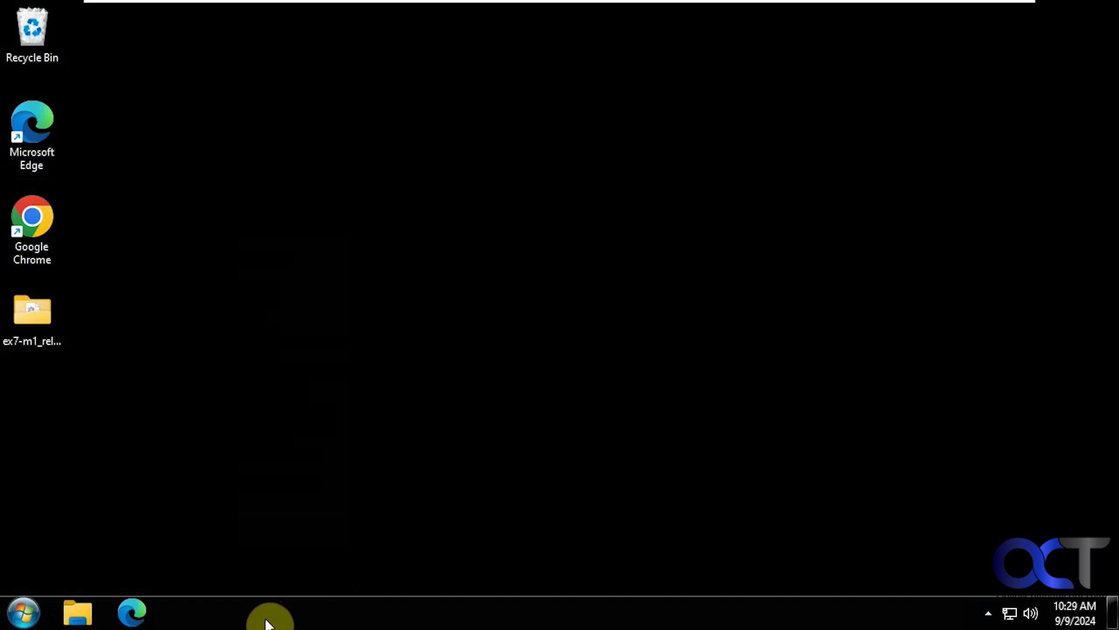
Try searching 'setting' in the Windows 7 Start menu, then open Display settings from the desktop
click(37, 609)
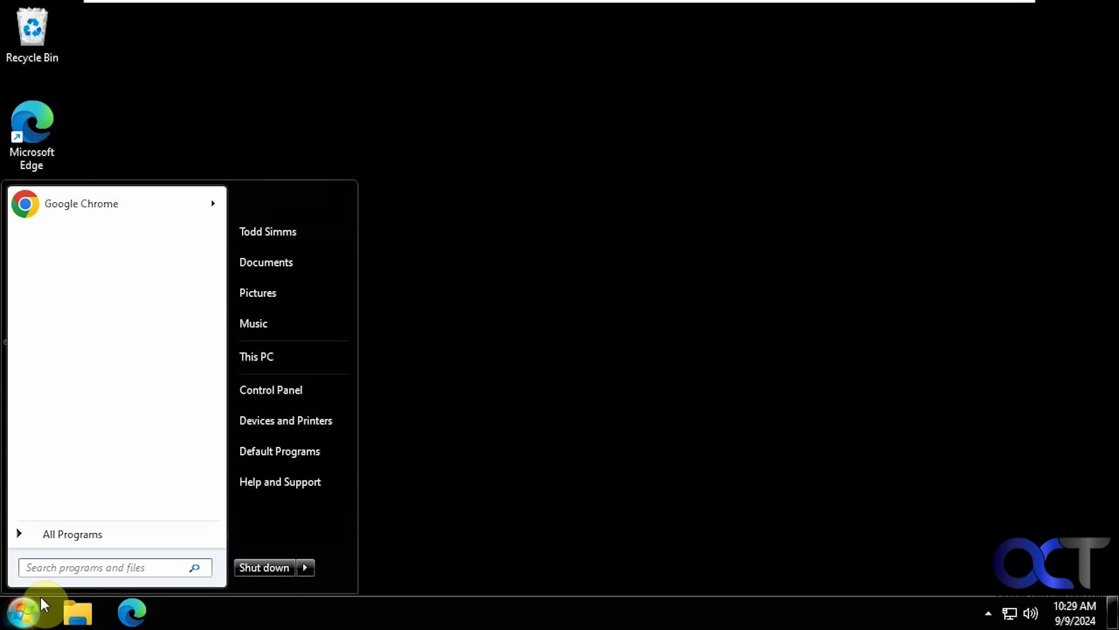
text(setting)
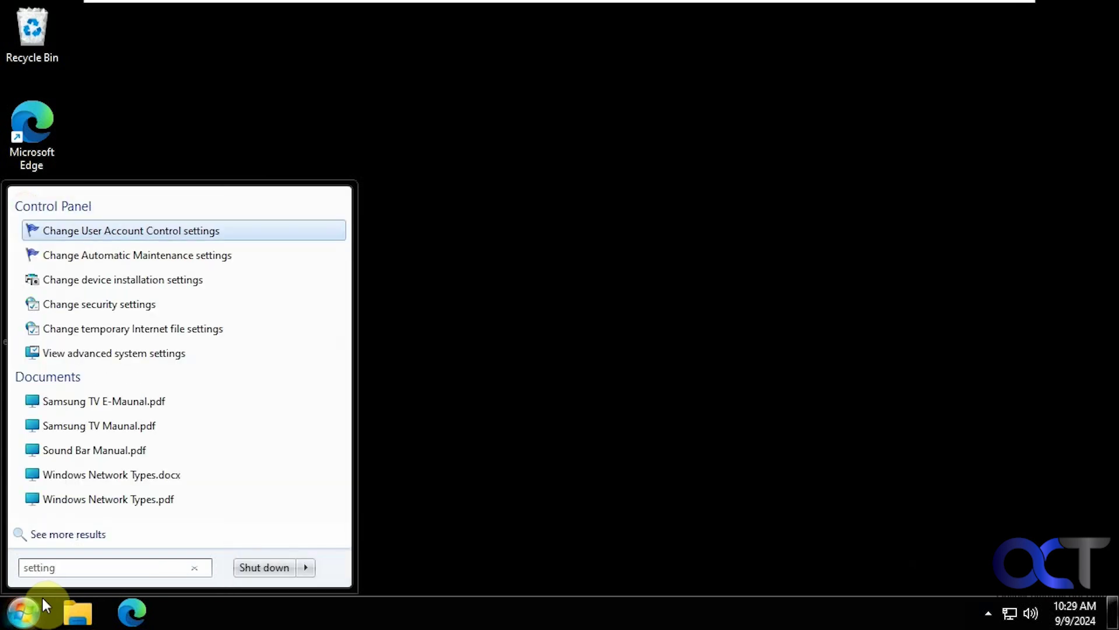
click(346, 622)
right_click(412, 402)
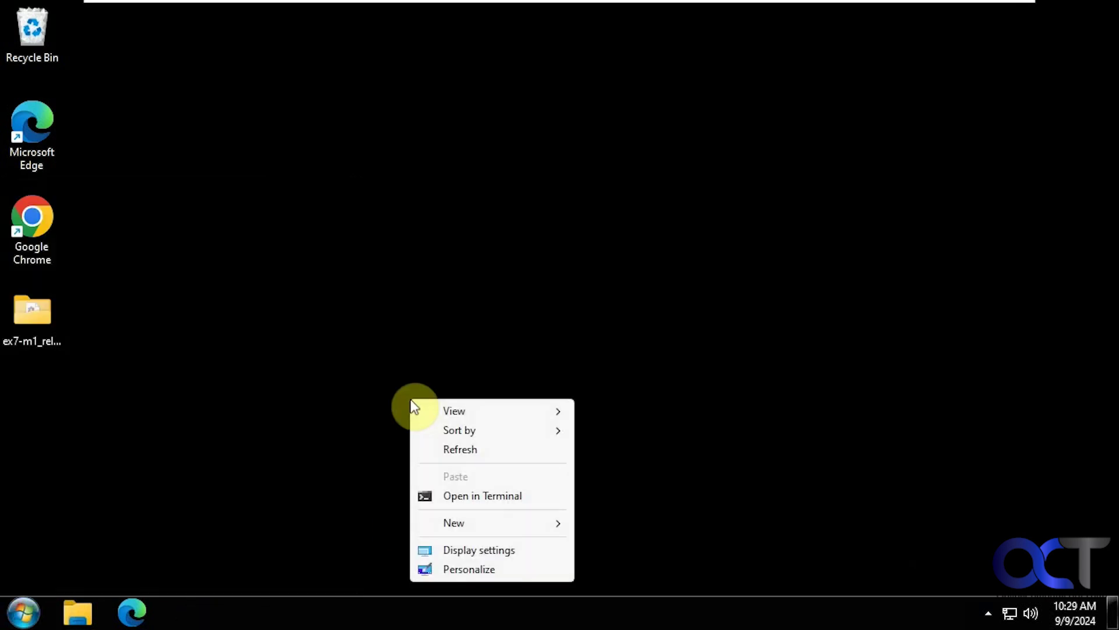
click(467, 550)
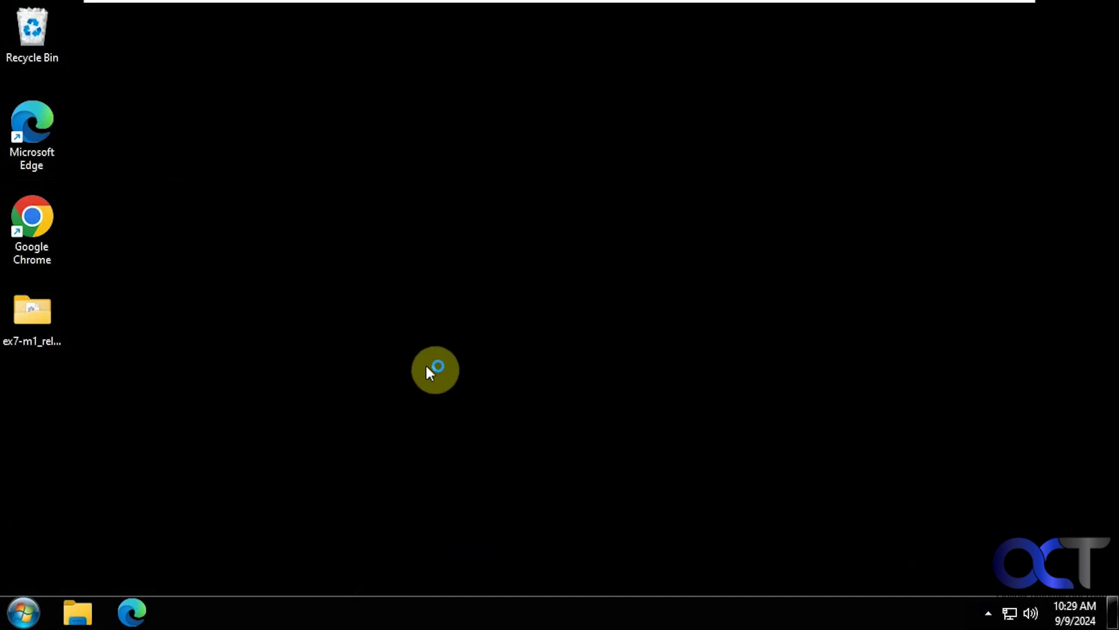
click(132, 611)
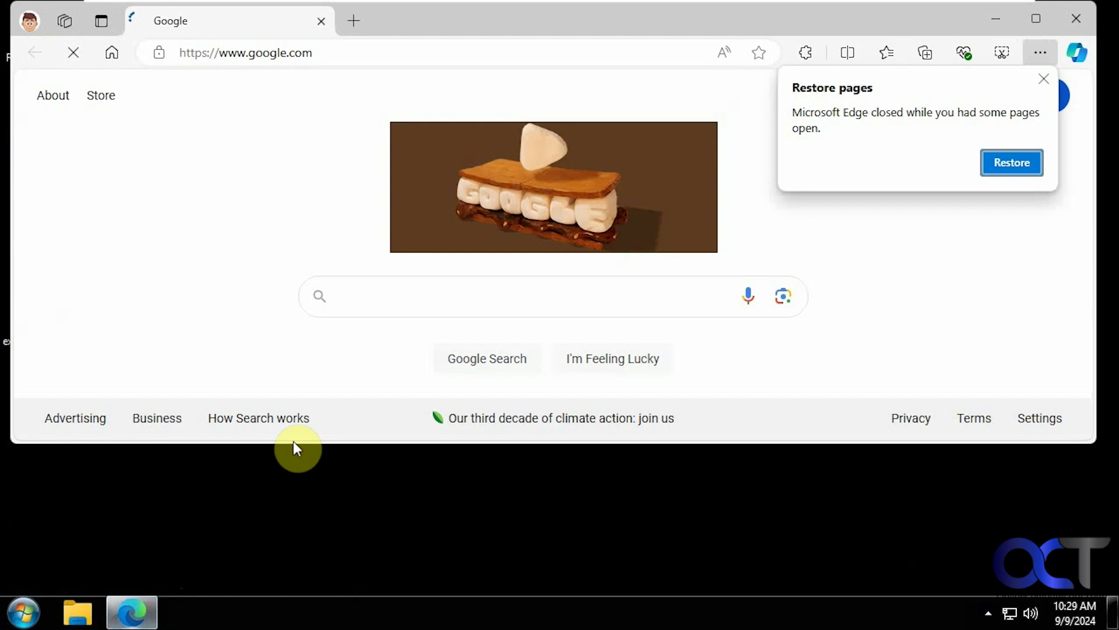
click(1066, 18)
click(24, 612)
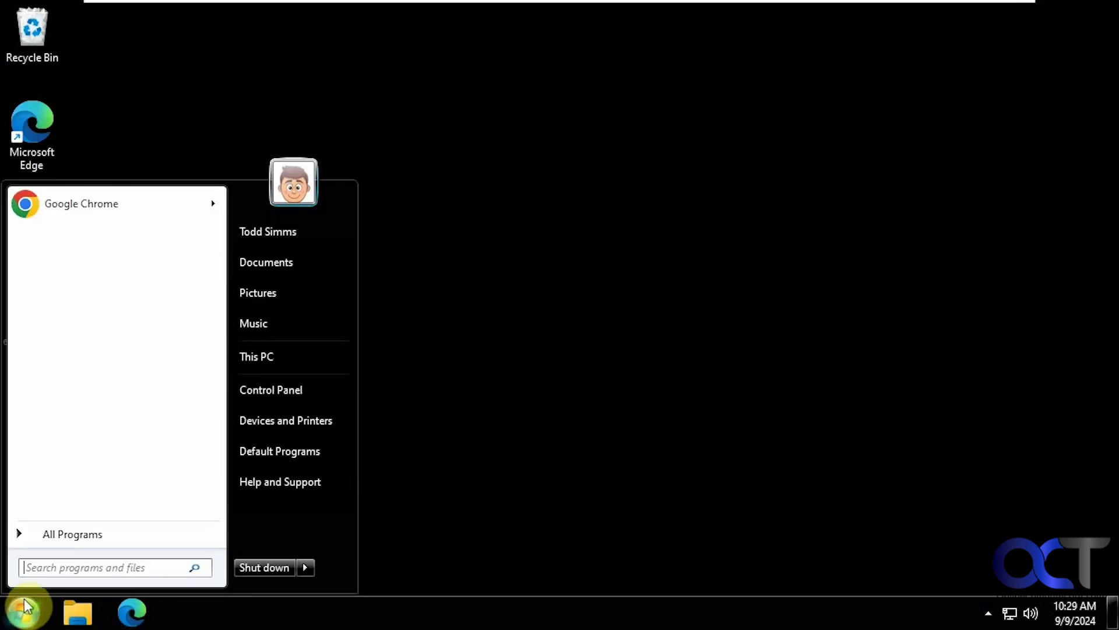
click(265, 422)
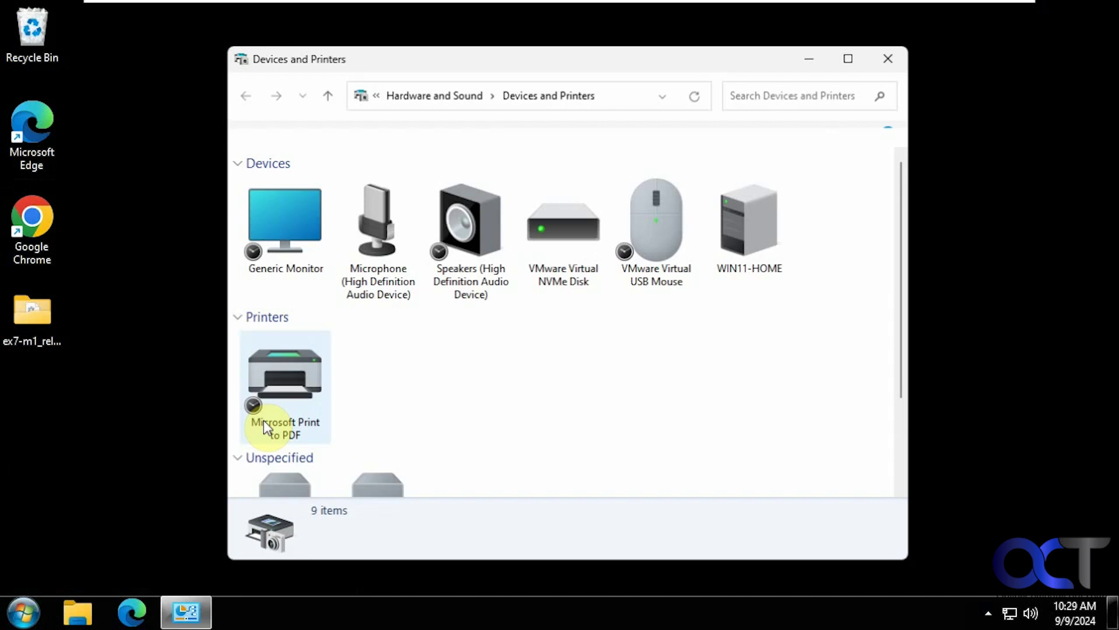
click(891, 57)
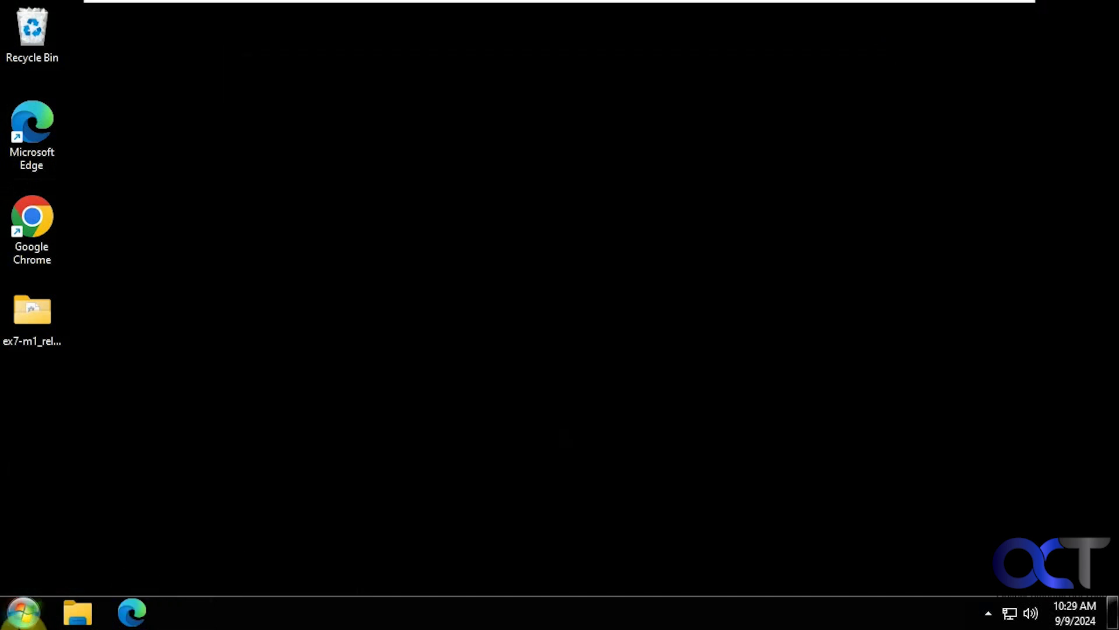
click(23, 612)
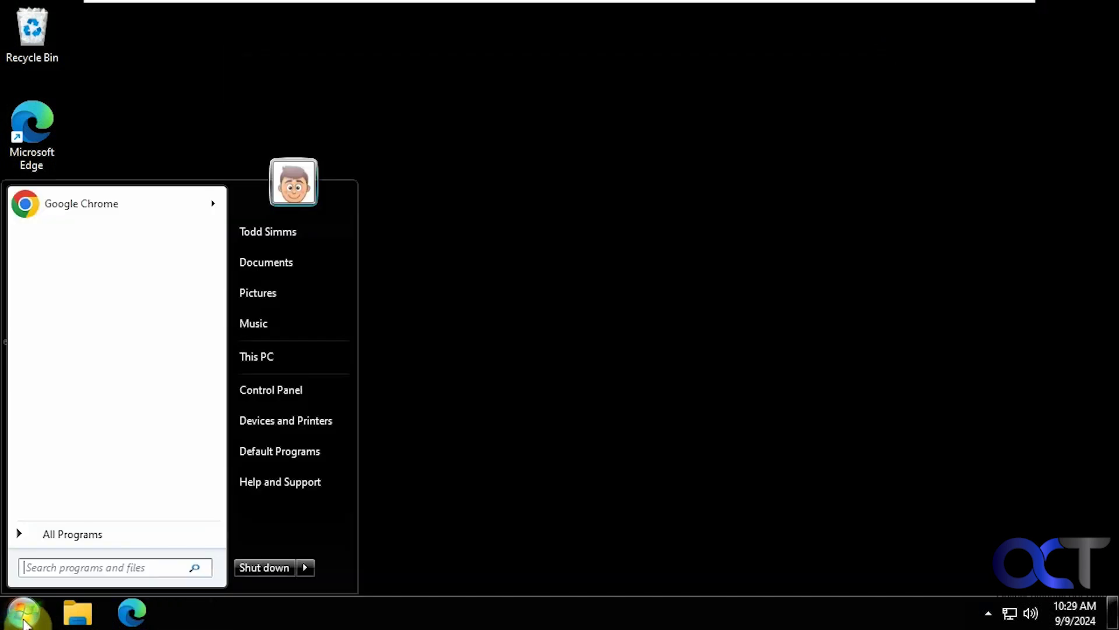
click(316, 460)
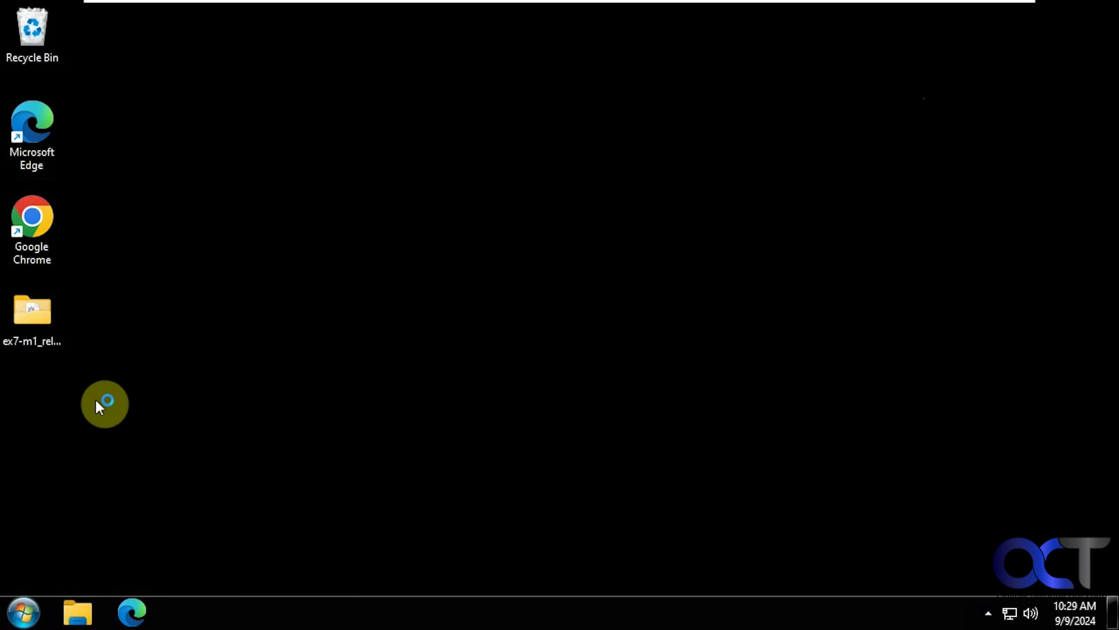
Dismiss the ms-settings:display error, open ex7-m1_release_h1, run explorer.exe and close Libraries
double_click(27, 324)
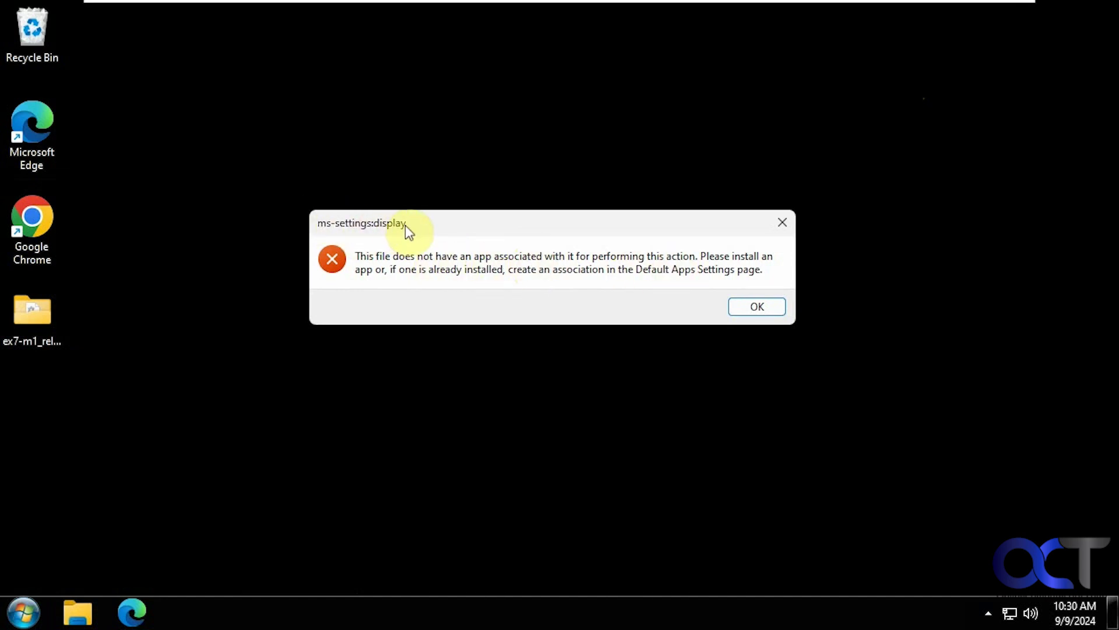
click(749, 306)
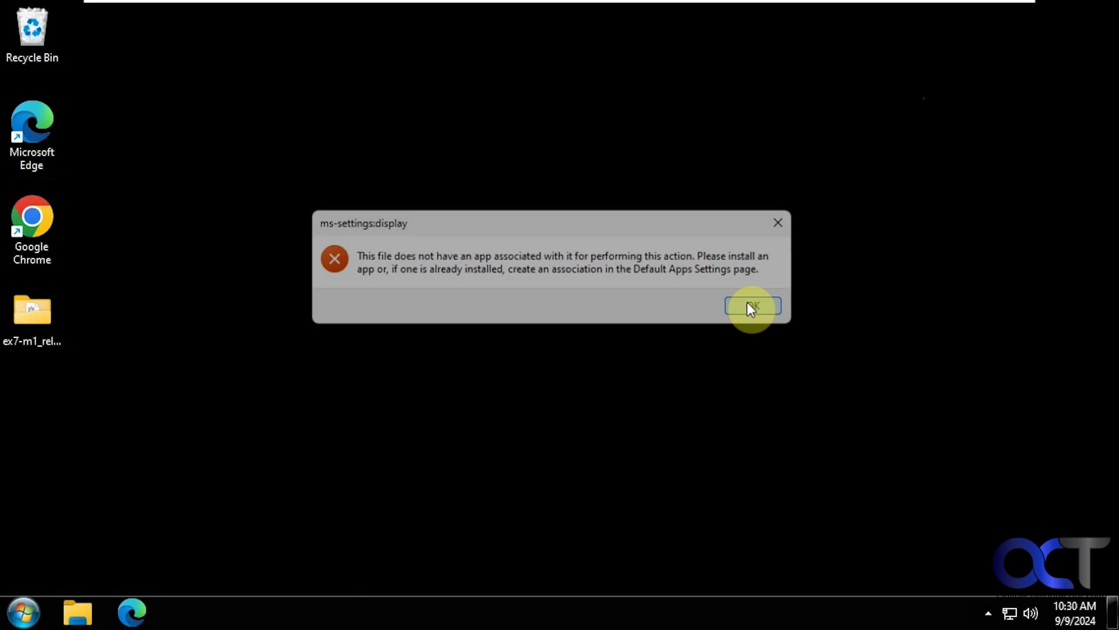
double_click(40, 325)
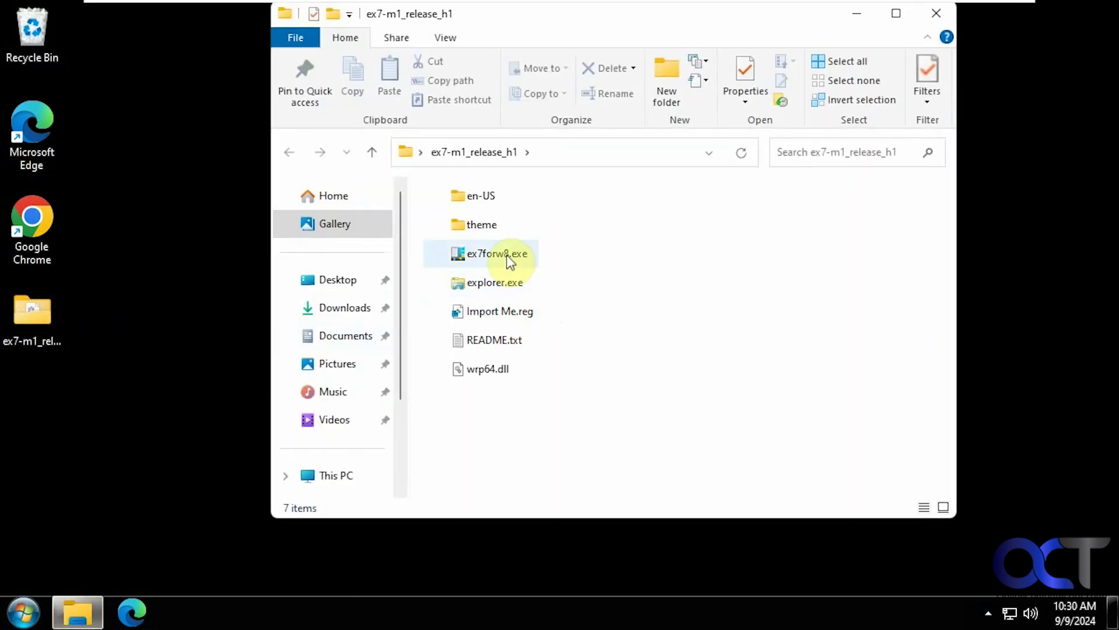
double_click(497, 285)
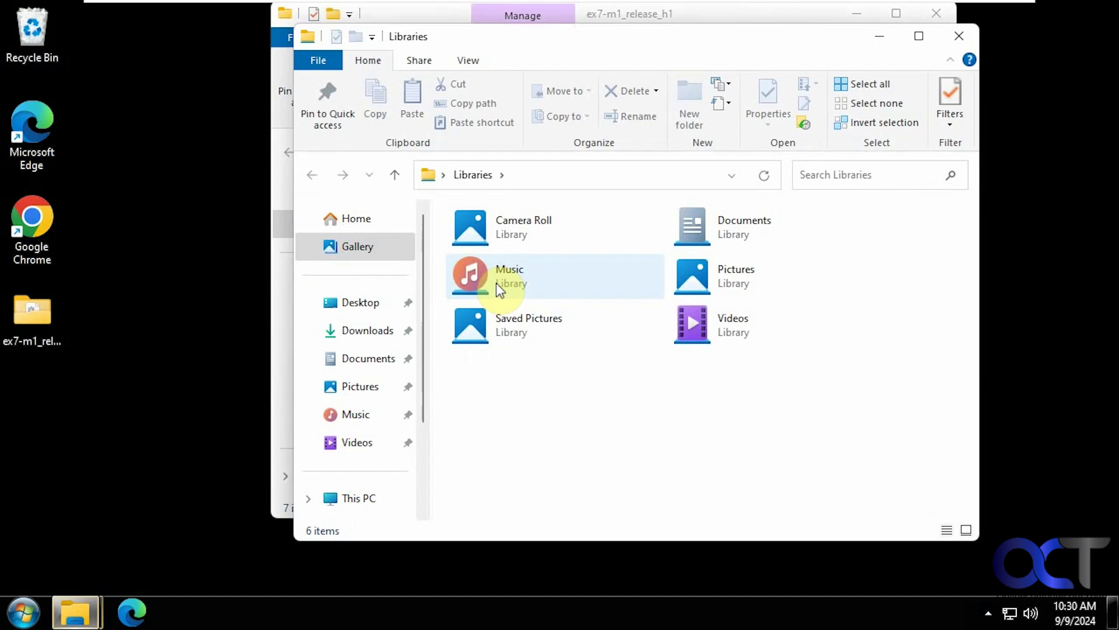
click(959, 35)
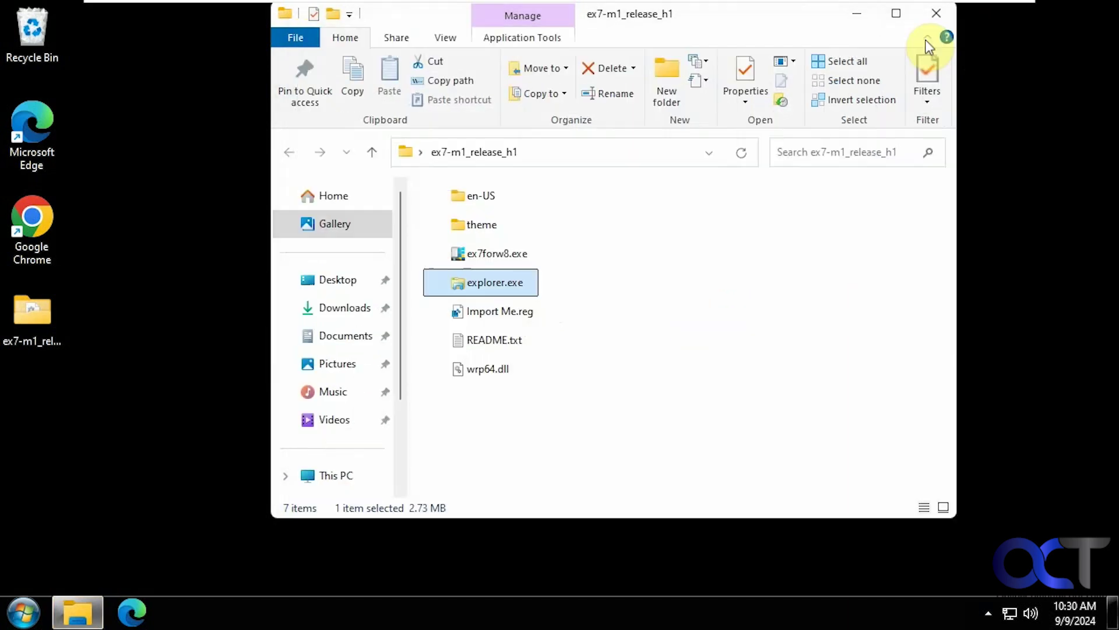
Rerun ex7forw8.exe to restore Windows 11, sign back in with the PIN, and check the Start menu
double_click(489, 253)
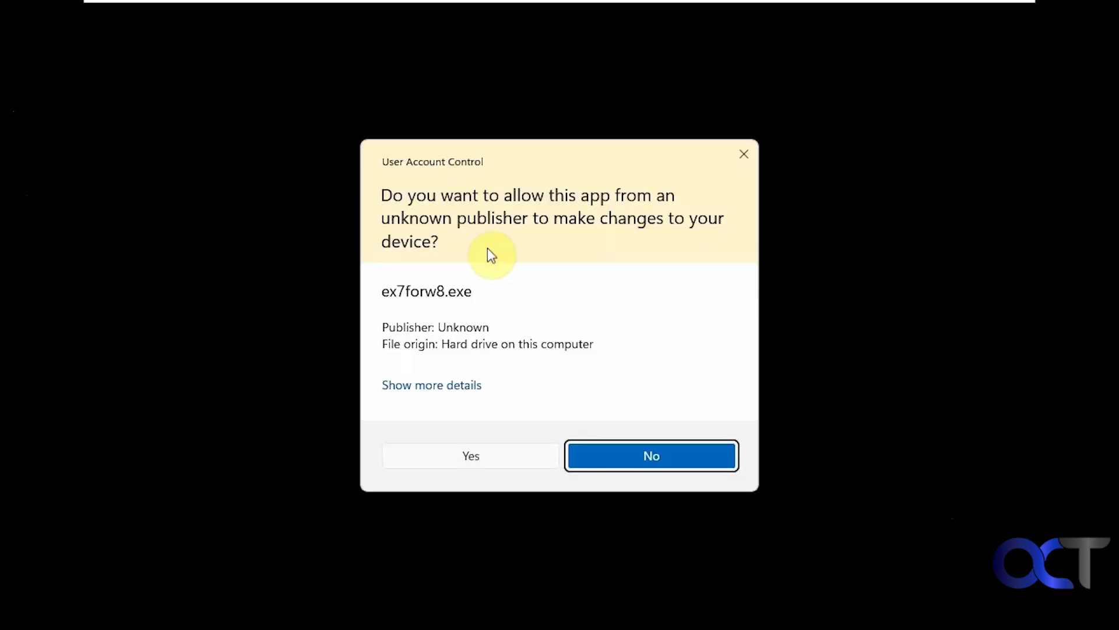
click(464, 457)
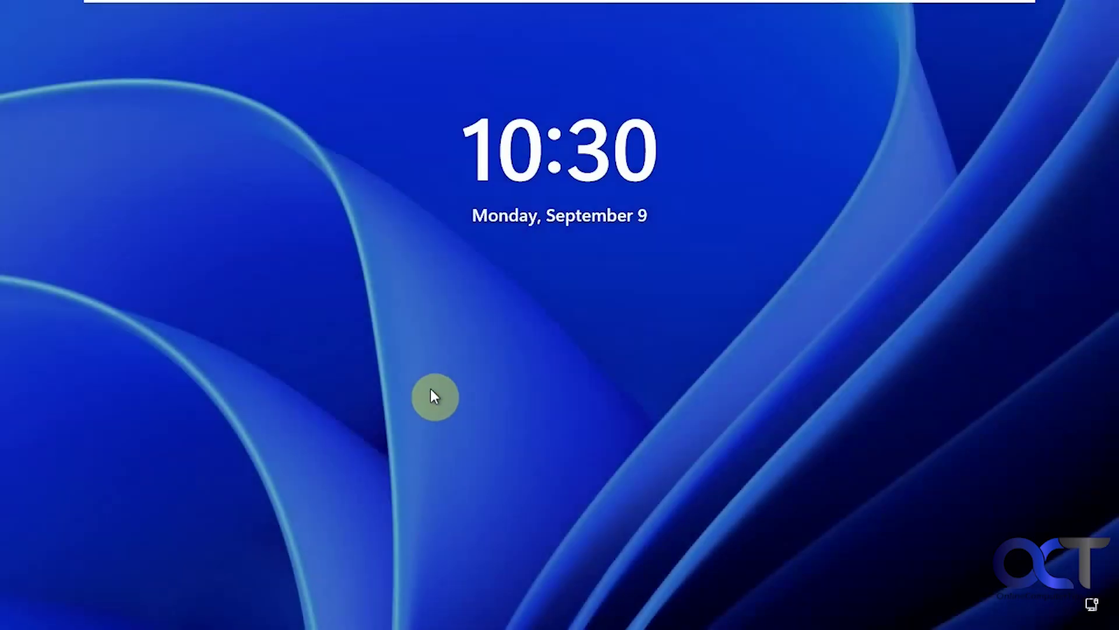
click(430, 388)
text(1234)
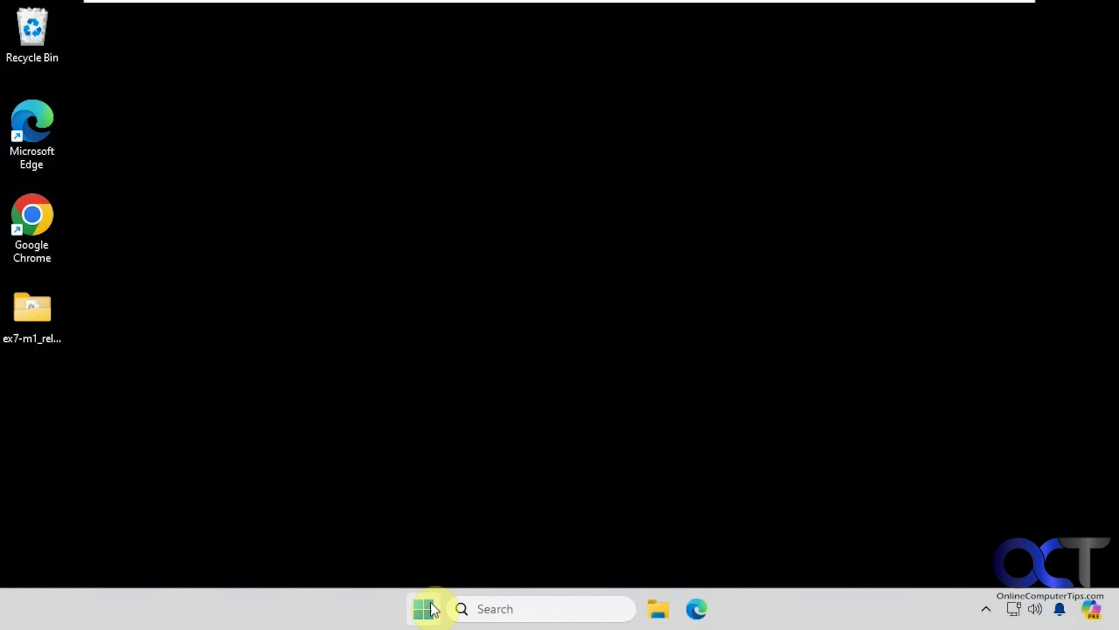
click(431, 603)
click(431, 604)
Open Import Me.reg from ex7-m1_release_h1 in Notepad just once, accepting the security warning
double_click(44, 322)
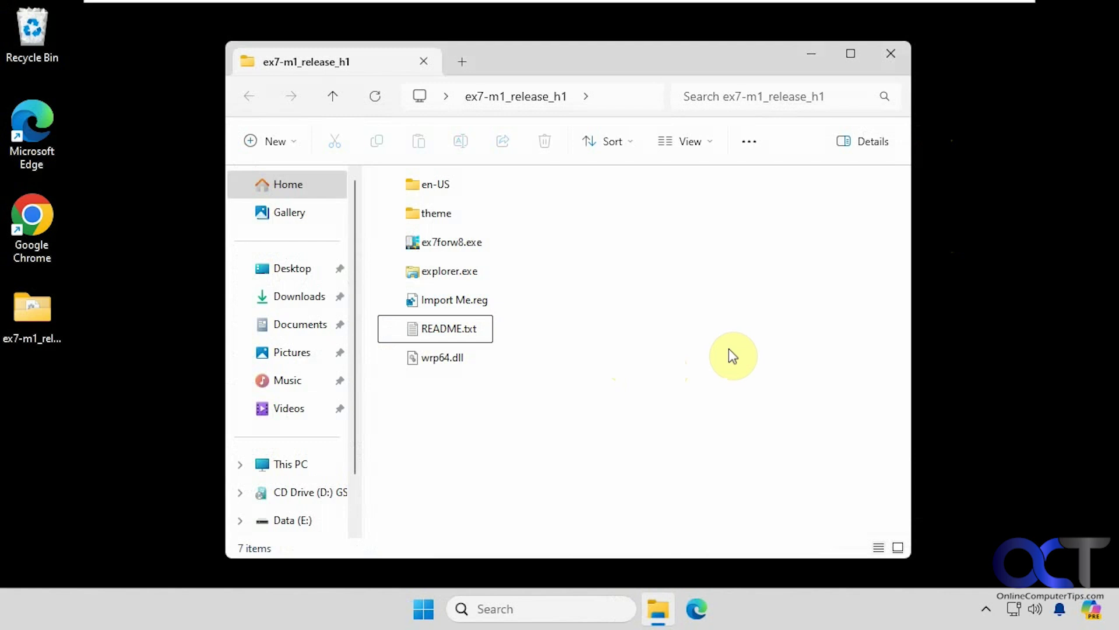
click(475, 304)
right_click(475, 304)
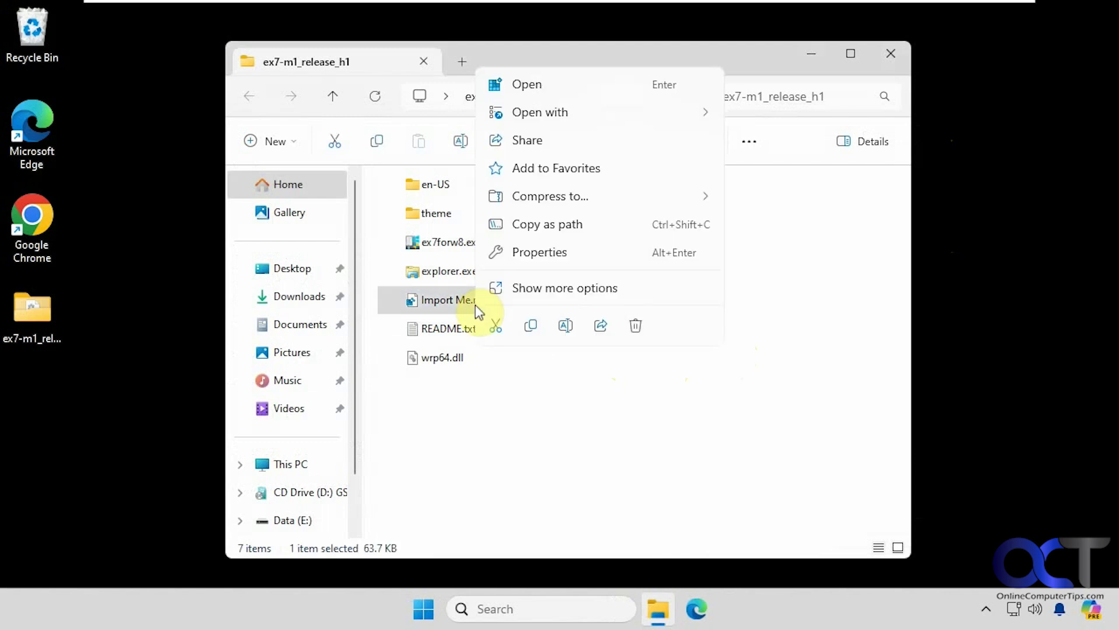
mouse_move(558, 114)
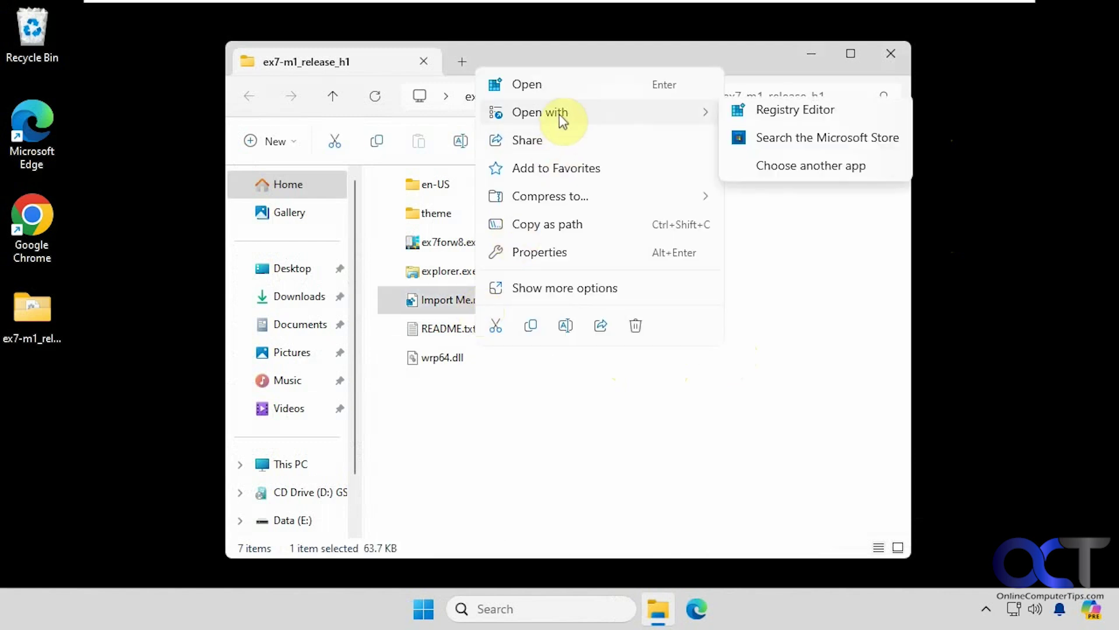
click(784, 172)
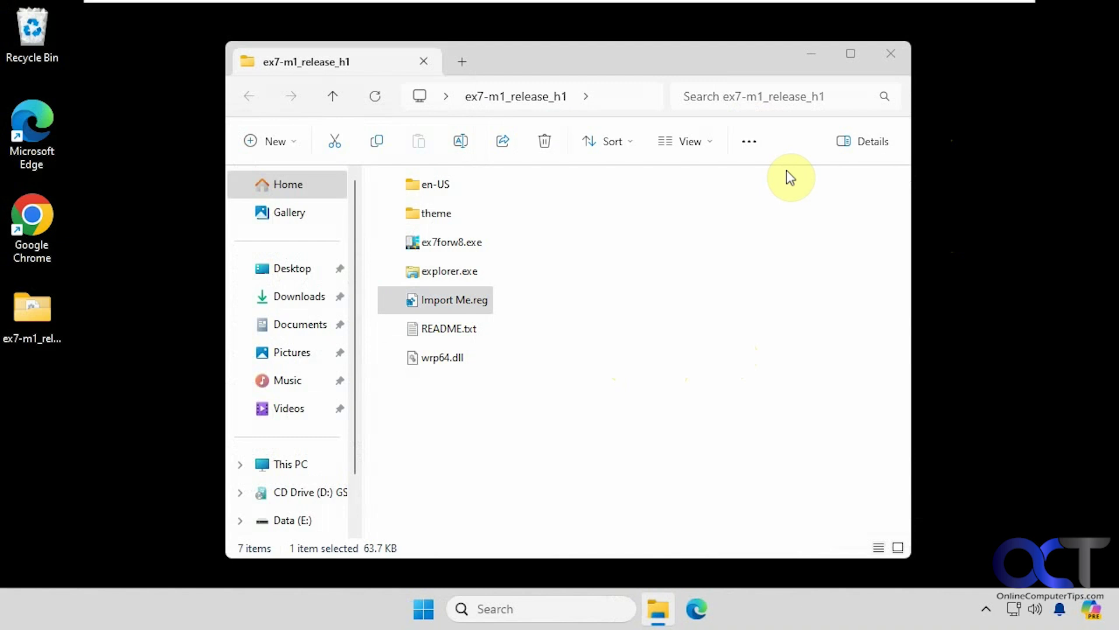
click(438, 334)
click(677, 528)
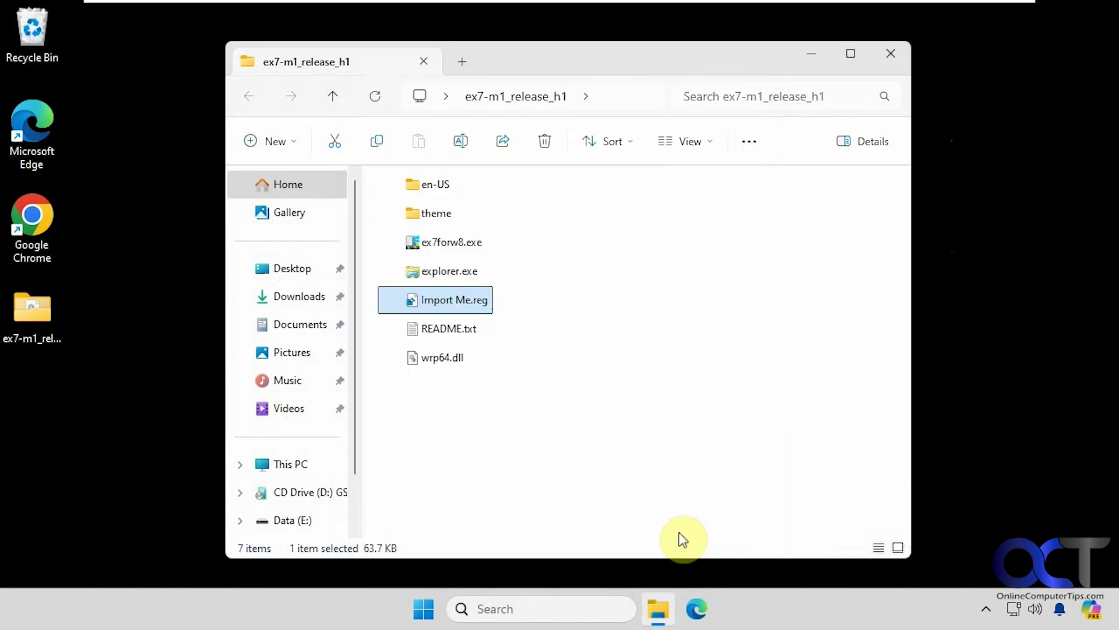
click(639, 320)
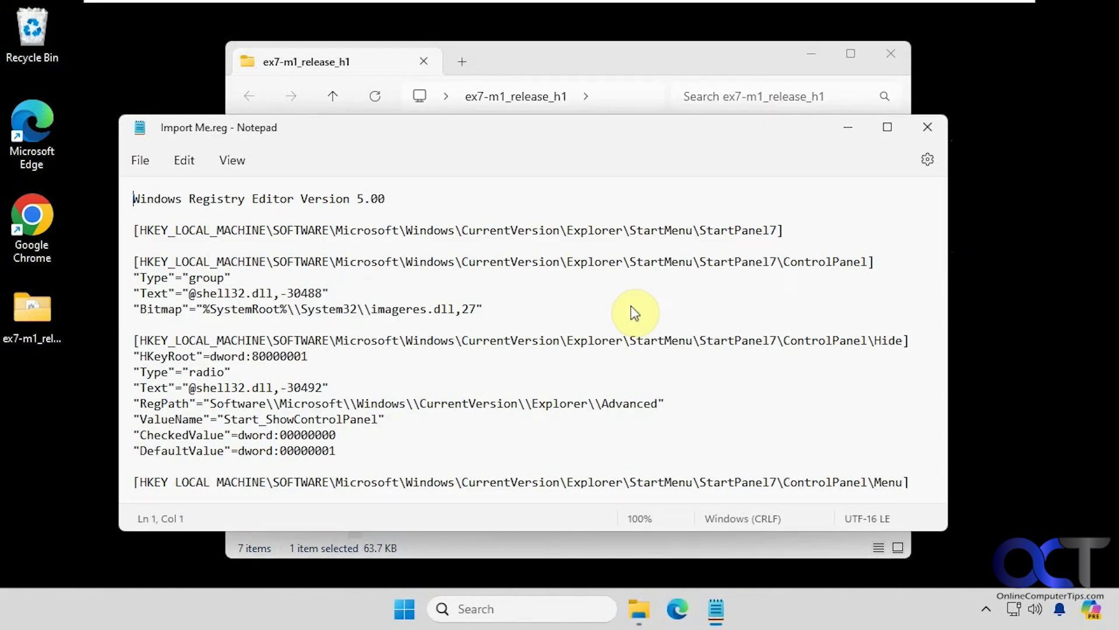
Read through the StartPanel7 registry entries, then close Notepad
scroll(658, 362, down, 9)
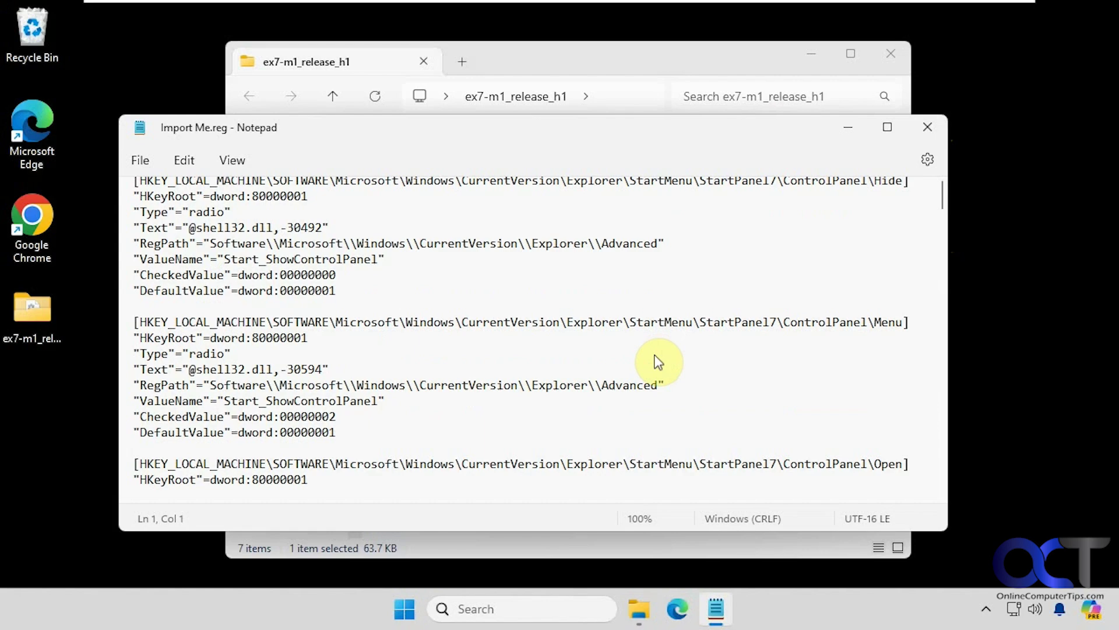
scroll(658, 362, down, 15)
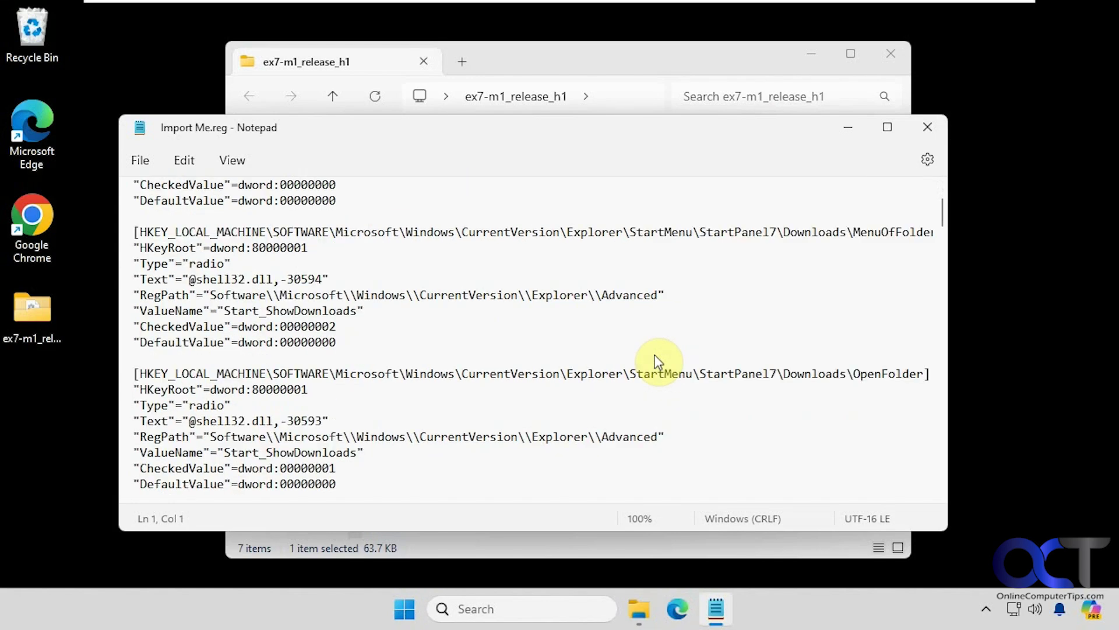
scroll(658, 363, down, 20)
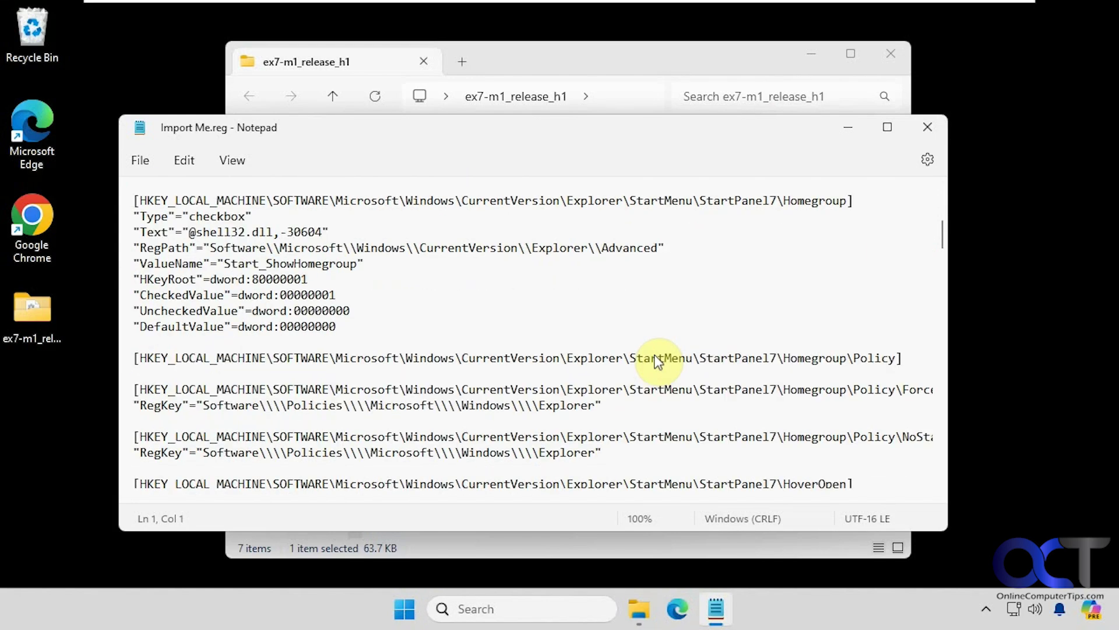
scroll(657, 362, down, 20)
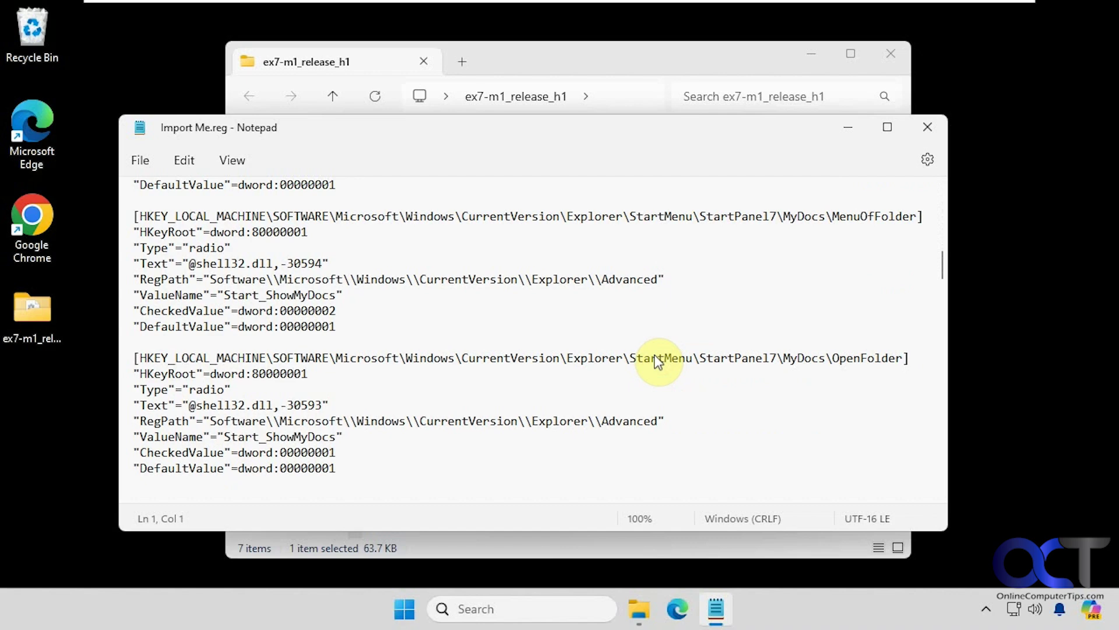
scroll(658, 363, down, 2)
scroll(653, 353, up, 20)
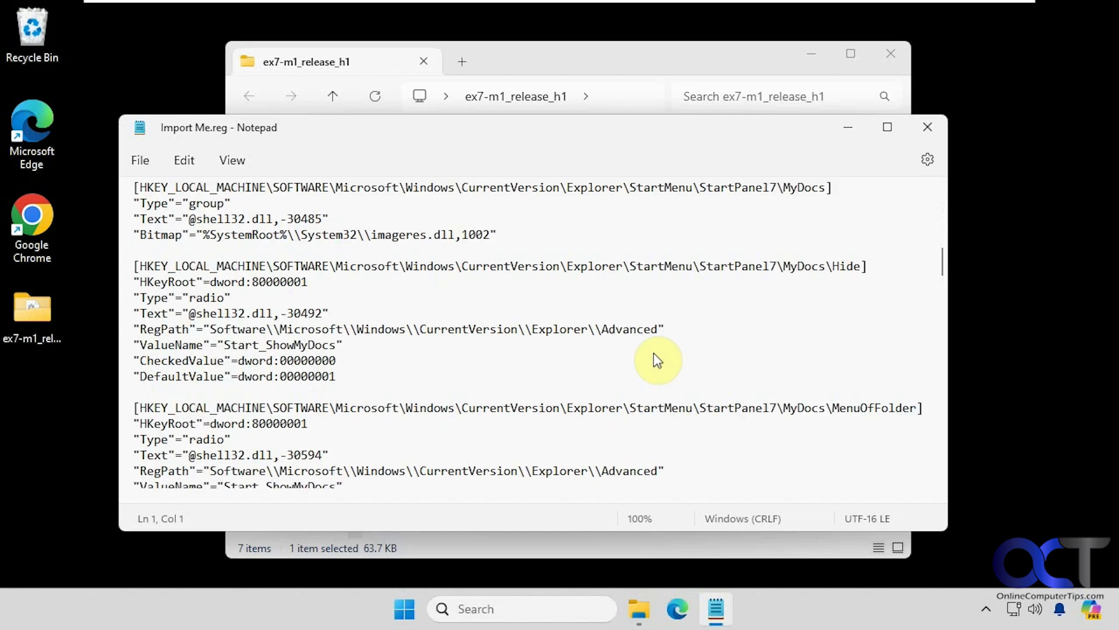
scroll(645, 344, up, 5)
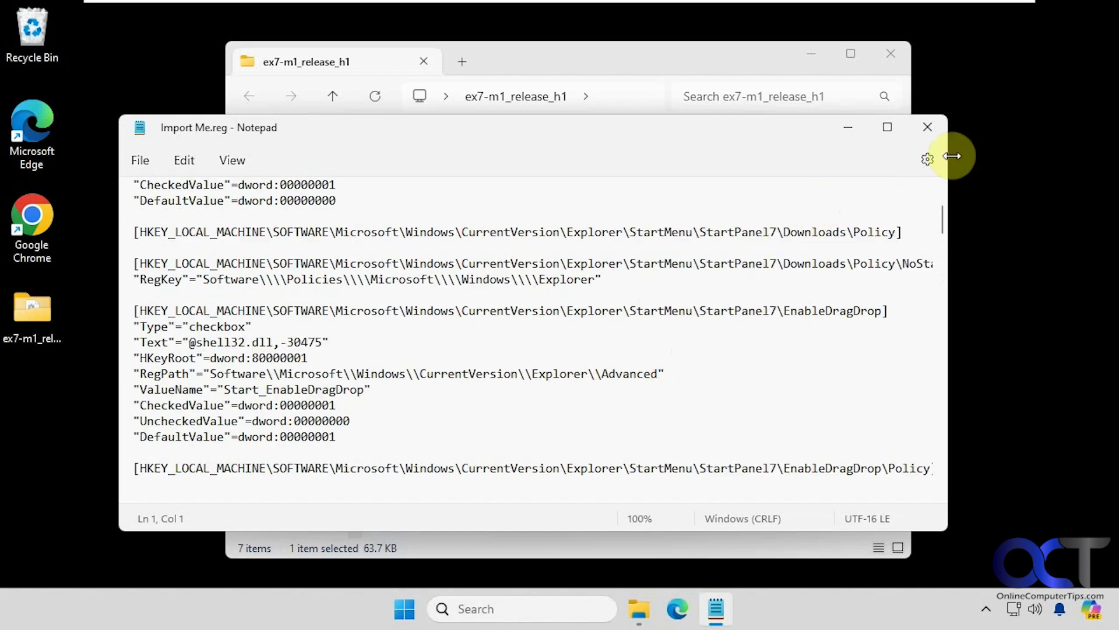
click(927, 127)
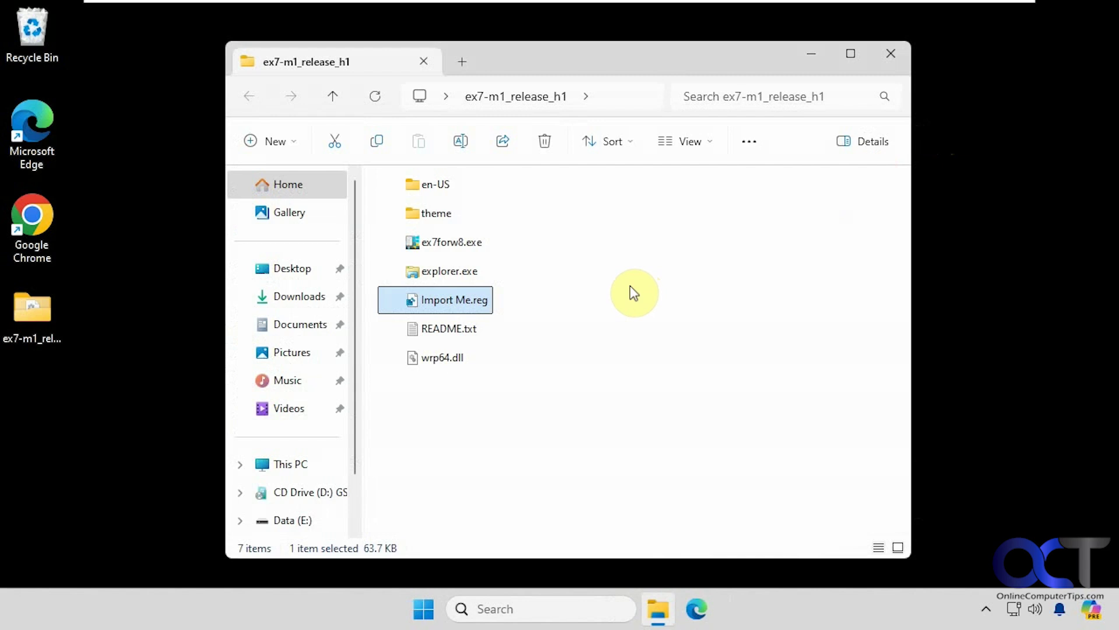
Relaunch ex7forw8.exe and approve its UAC prompt
double_click(471, 242)
click(461, 454)
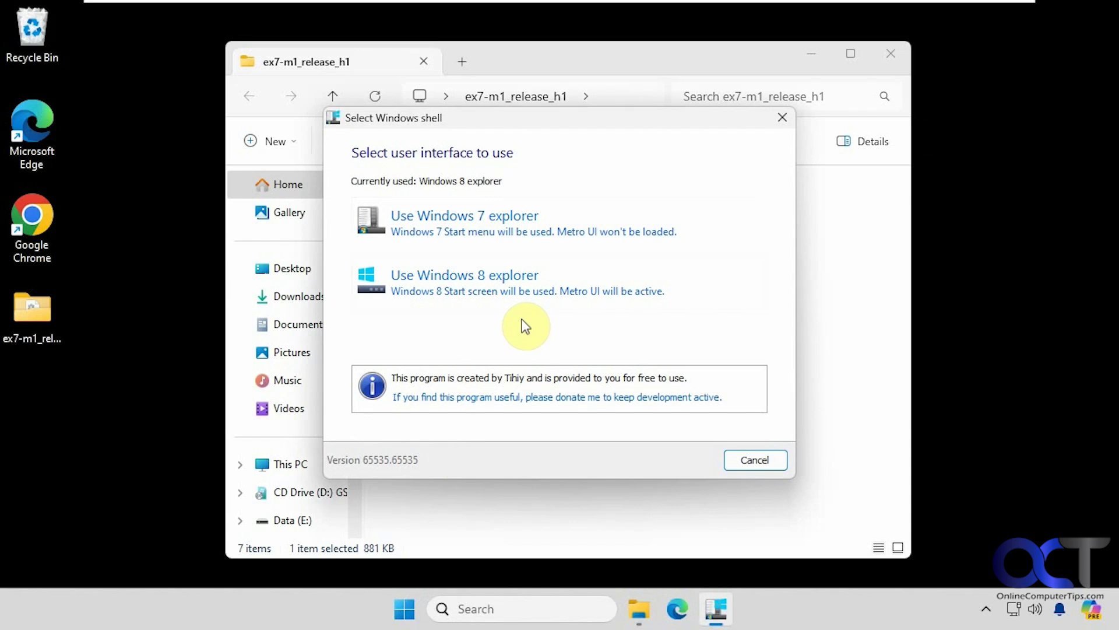
Cancel the Select Windows shell dialog without changes and clear the file selection
click(754, 459)
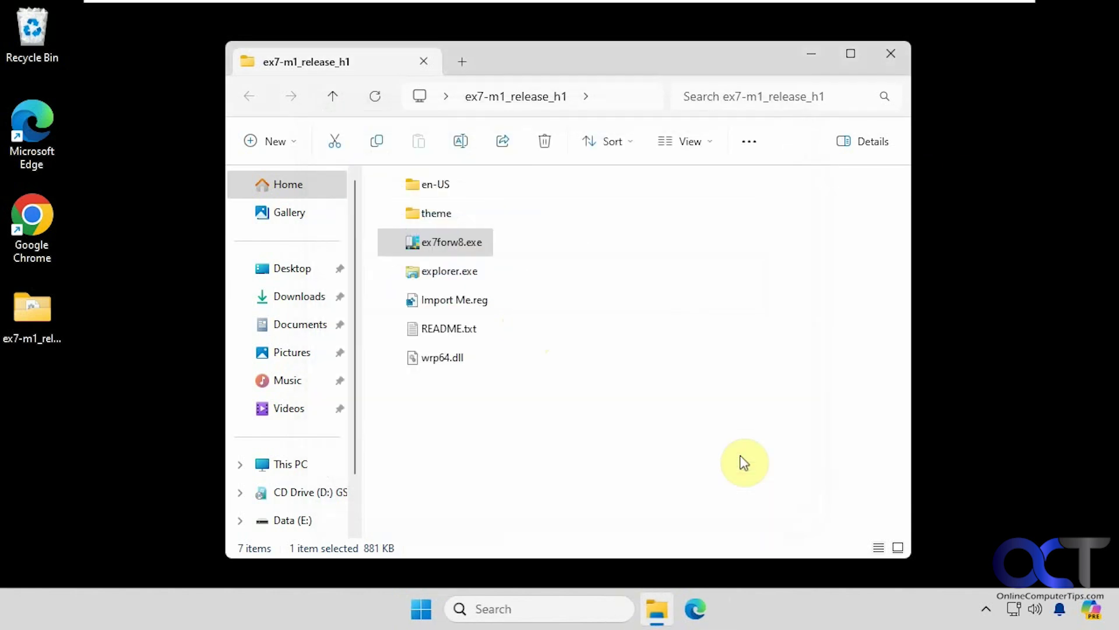
key(r)
click(703, 345)
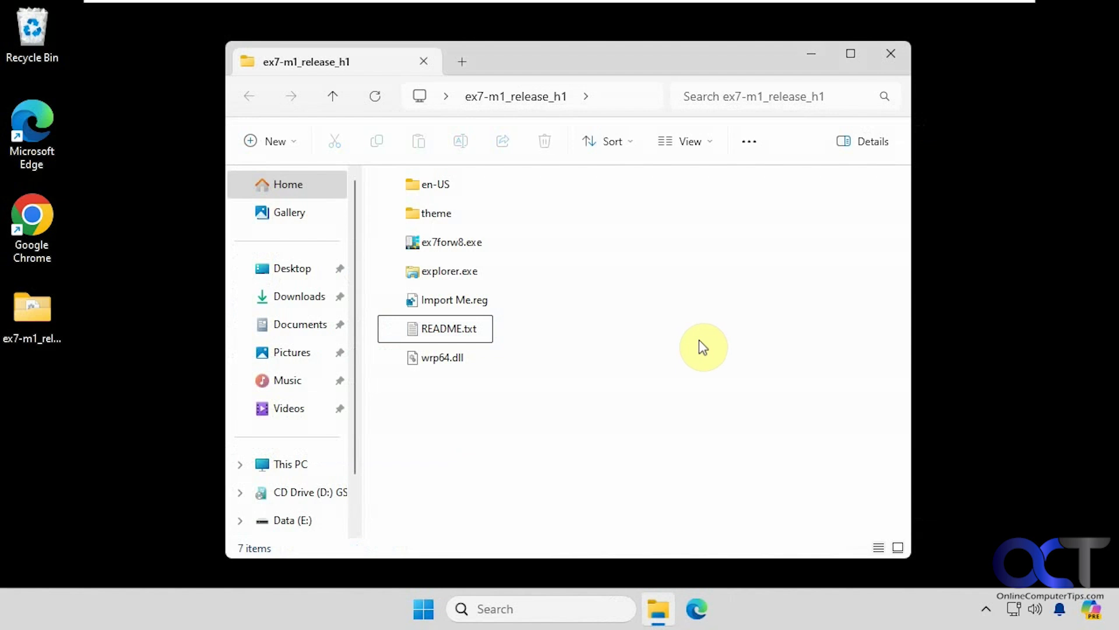